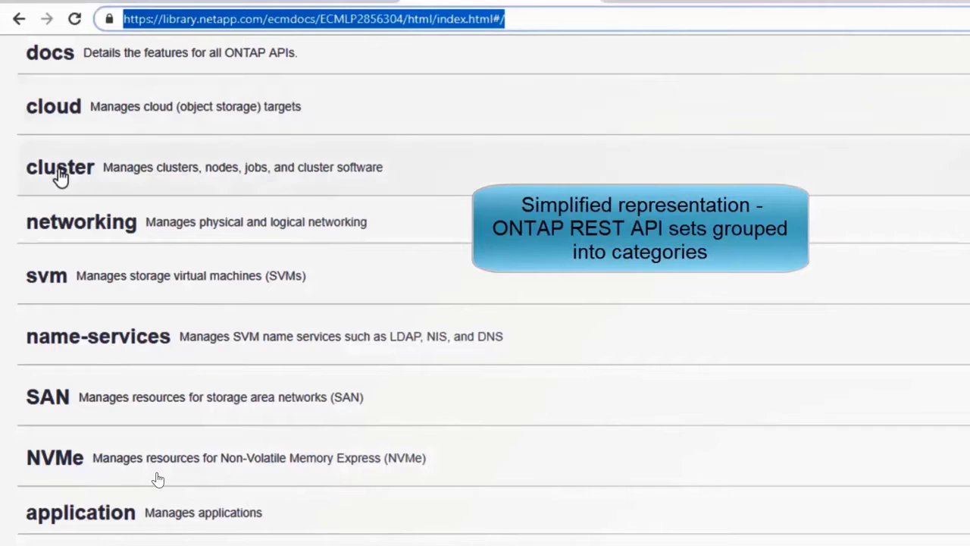
- Look through the list of ONTAP REST API categories and expand the docs category
{"action": "scroll", "coordinate": [158, 478], "scroll_direction": "down", "scroll_amount": 1}
{"action": "scroll", "coordinate": [158, 479], "scroll_direction": "down", "scroll_amount": 3}
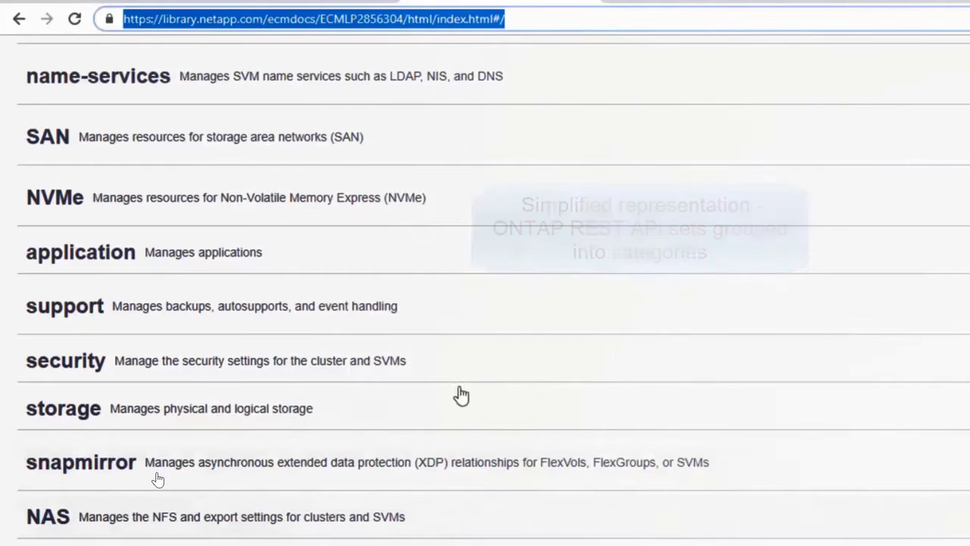
{"action": "scroll", "coordinate": [653, 375], "scroll_direction": "up", "scroll_amount": 1}
{"action": "scroll", "coordinate": [654, 376], "scroll_direction": "up", "scroll_amount": 2}
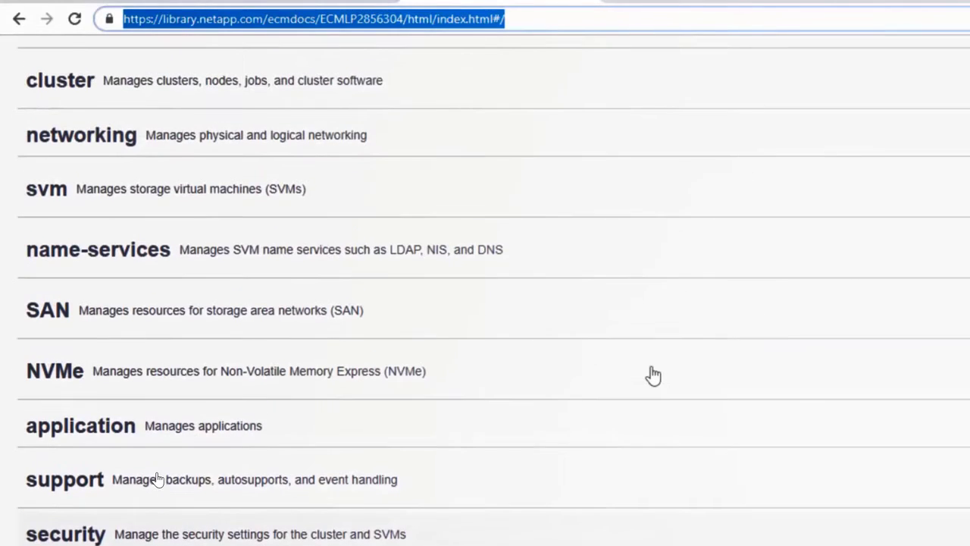
{"action": "scroll", "coordinate": [653, 375], "scroll_direction": "up", "scroll_amount": 1}
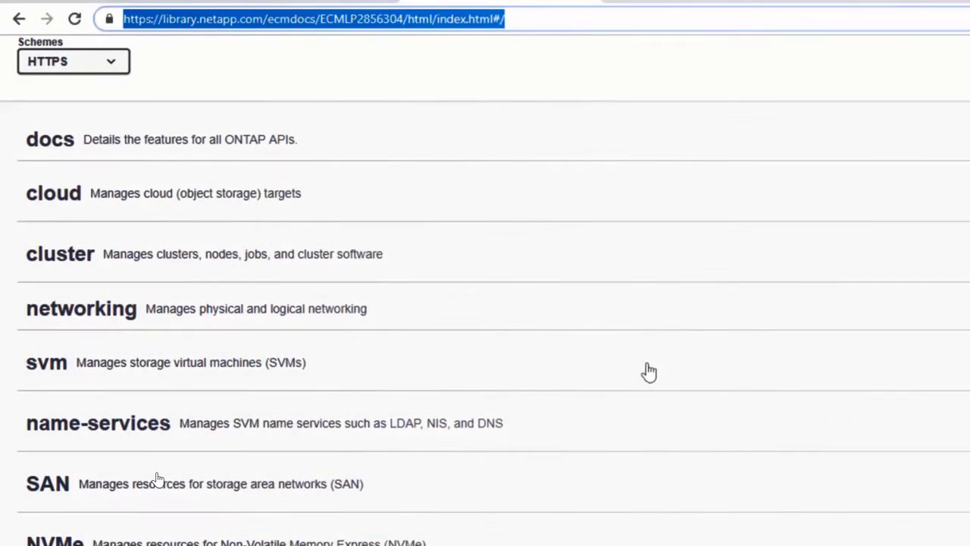
{"action": "left_click", "coordinate": [42, 145]}
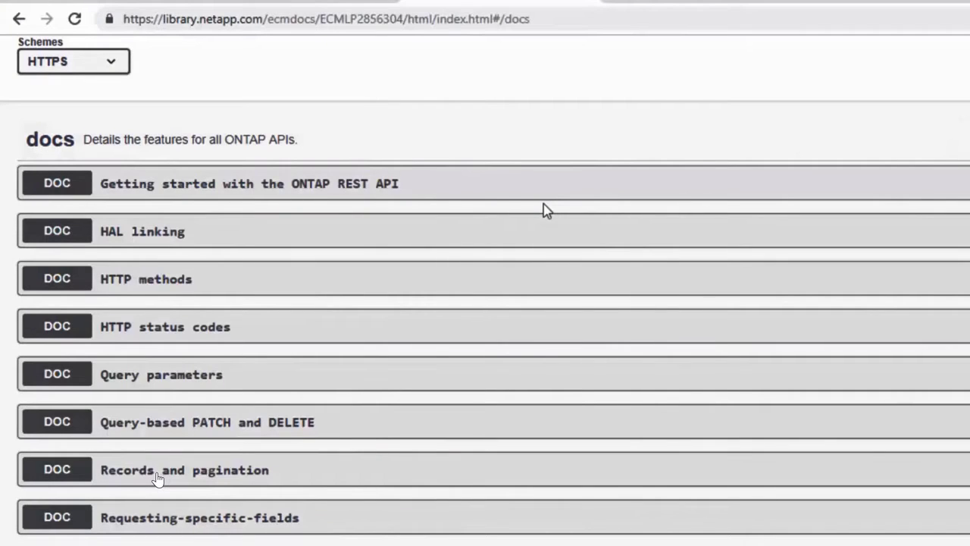
- Read the overview of supported HTTP methods in the docs category, highlighting its text, and collapse the topic
{"action": "left_click", "coordinate": [80, 286]}
{"action": "left_click_drag", "start_coordinate": [43, 359], "coordinate": [559, 460]}
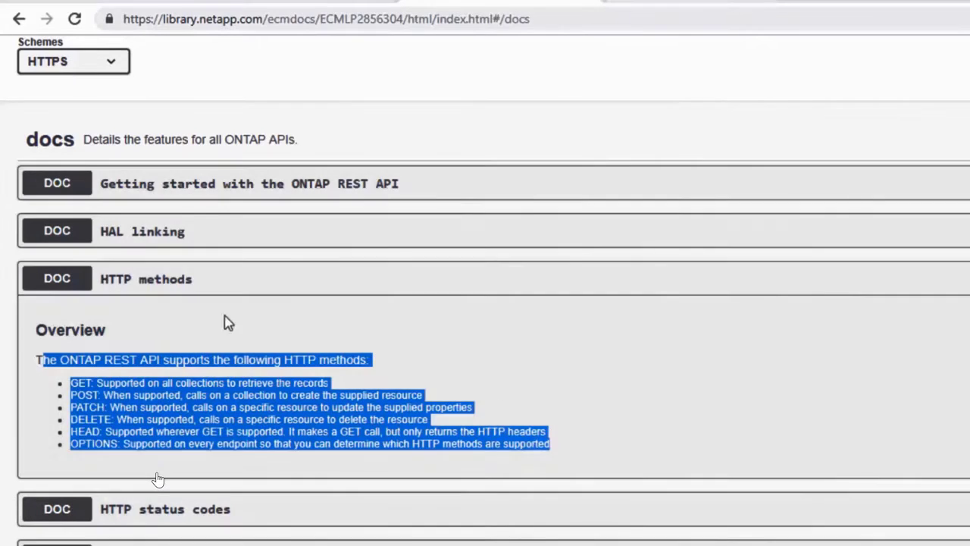
{"action": "left_click", "coordinate": [79, 287]}
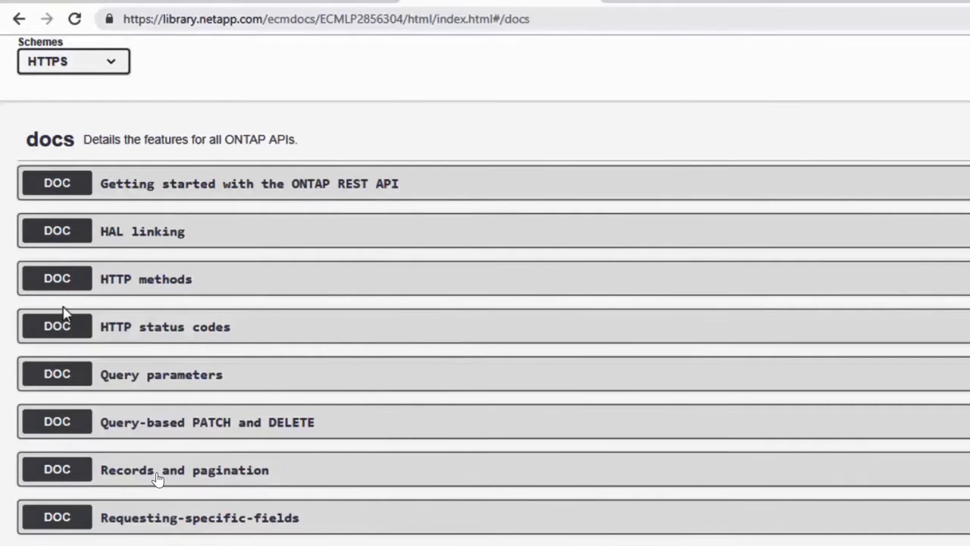
- Read the HTTP status codes overview, highlighting the list of returned codes, and collapse the topic
{"action": "left_click", "coordinate": [61, 331]}
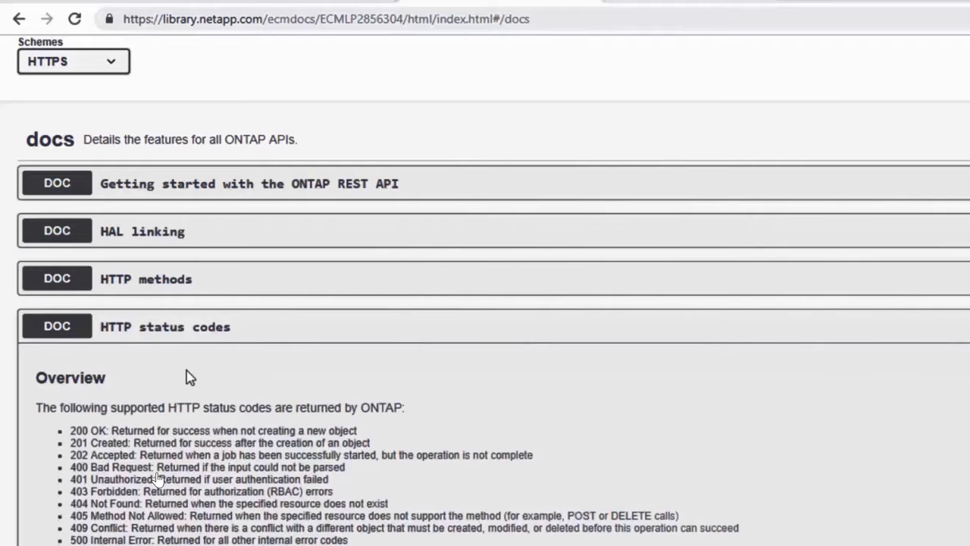
{"action": "scroll", "coordinate": [189, 377], "scroll_direction": "down", "scroll_amount": 1}
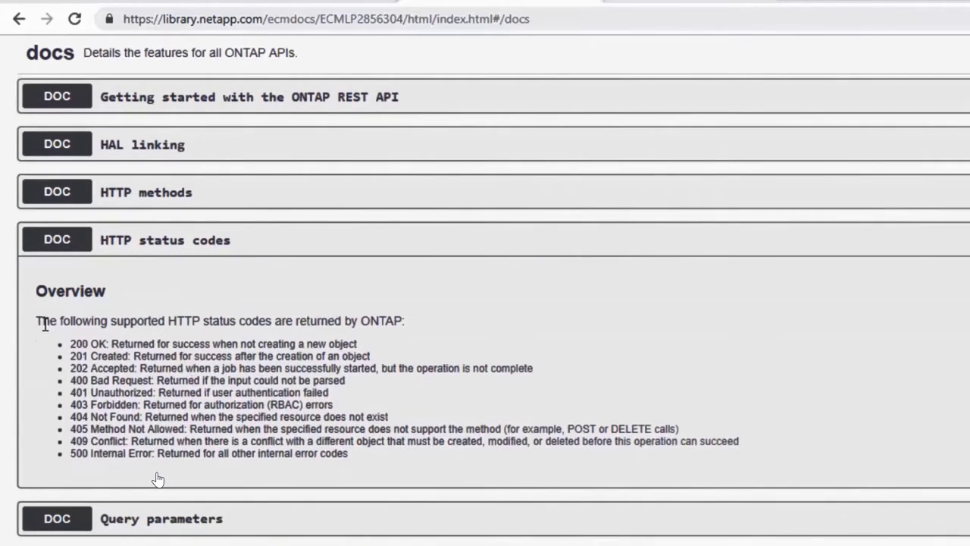
{"action": "left_click_drag", "start_coordinate": [45, 323], "coordinate": [361, 463]}
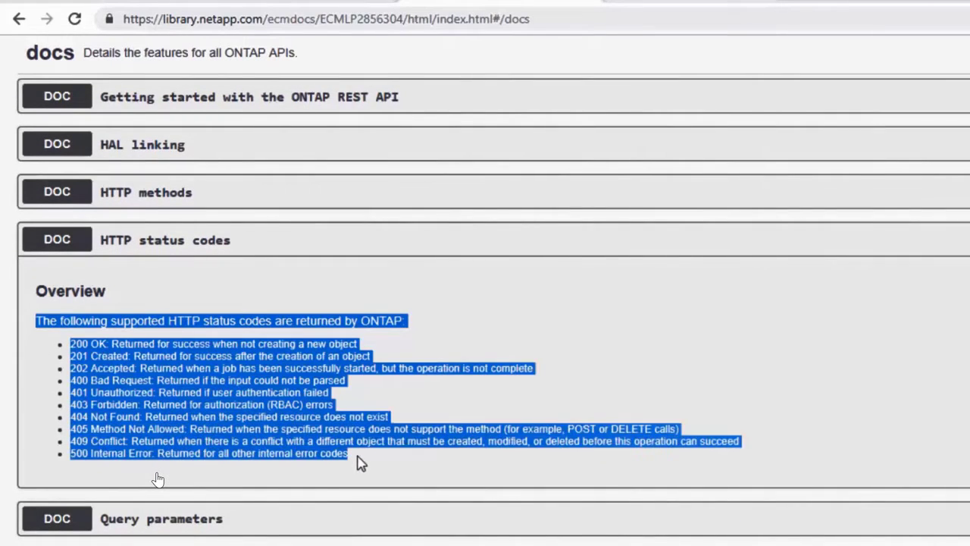
{"action": "left_click", "coordinate": [64, 246]}
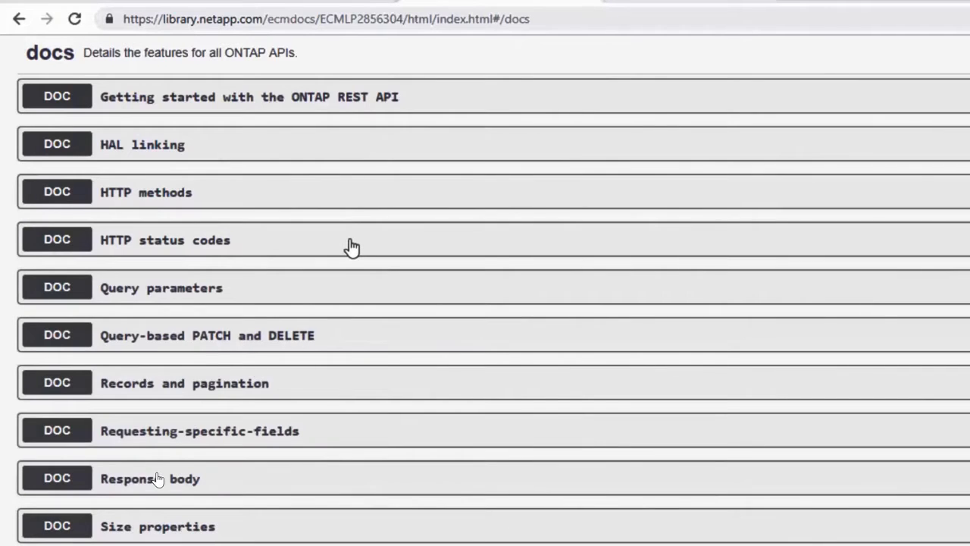
- Examine the Records and pagination topic, highlighting the return_records and return_timeout query parameters, and collapse it
{"action": "scroll", "coordinate": [352, 247], "scroll_direction": "down", "scroll_amount": 2}
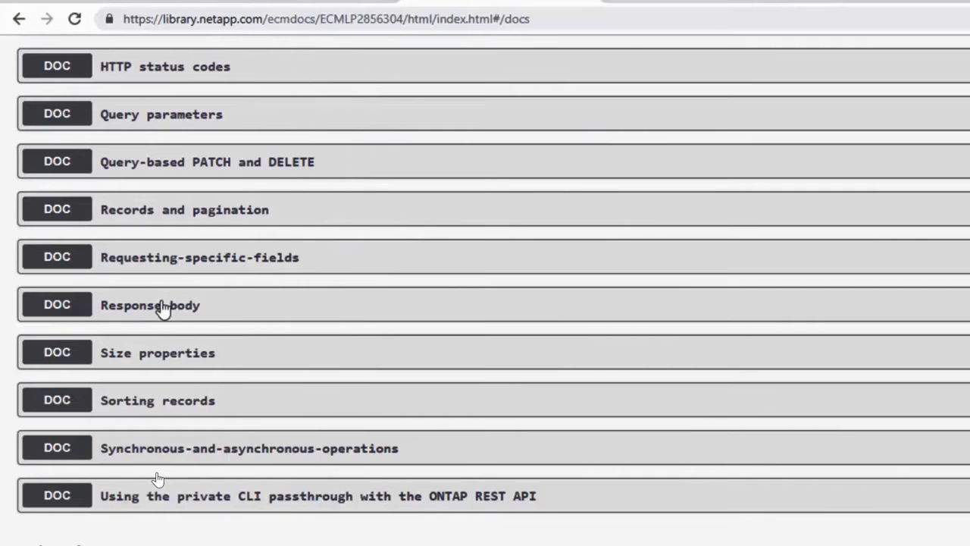
{"action": "left_click", "coordinate": [66, 216]}
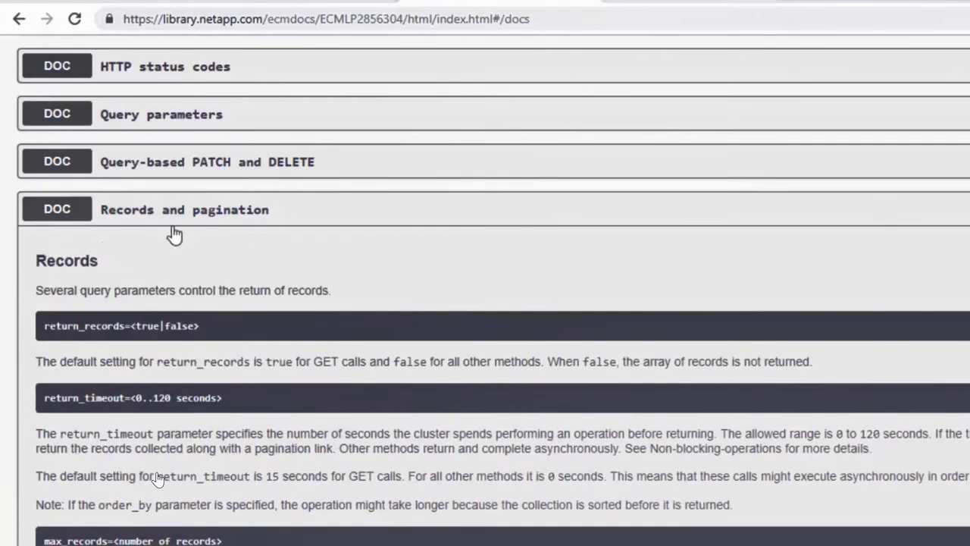
{"action": "left_click_drag", "start_coordinate": [38, 294], "coordinate": [331, 291]}
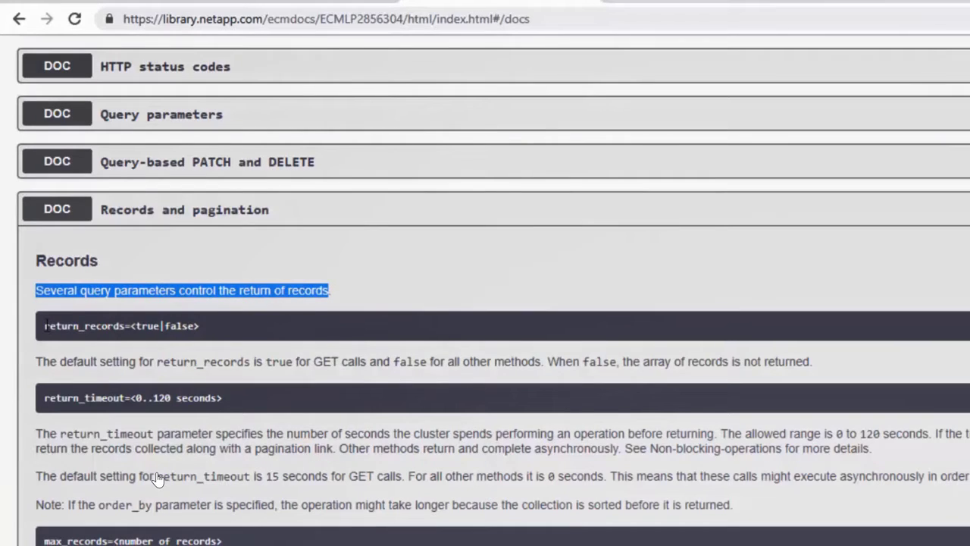
{"action": "left_click_drag", "start_coordinate": [44, 326], "coordinate": [200, 327]}
{"action": "left_click_drag", "start_coordinate": [45, 397], "coordinate": [217, 419]}
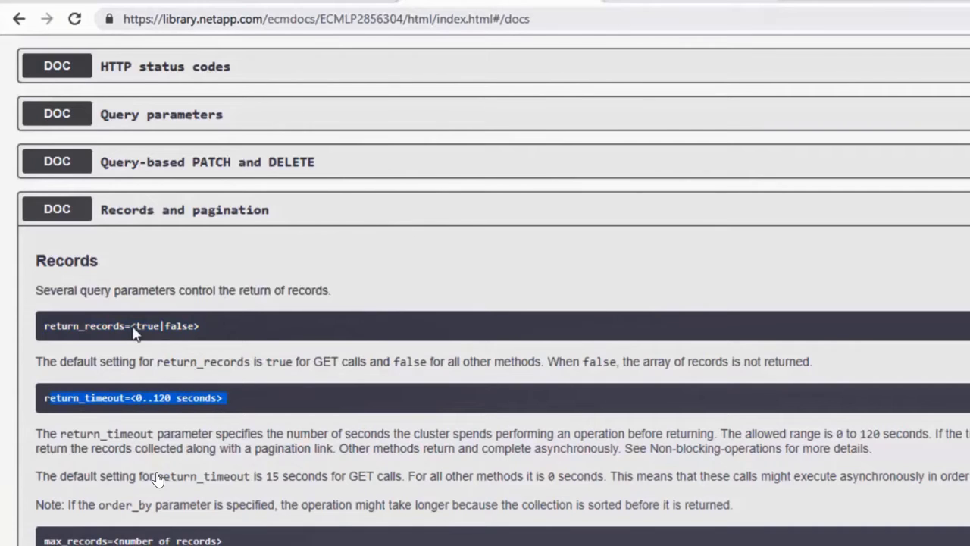
{"action": "left_click", "coordinate": [67, 216]}
- Collapse the docs category and examine the API calls under the networking category, collapsing it when finished
{"action": "scroll", "coordinate": [157, 479], "scroll_direction": "up", "scroll_amount": 5}
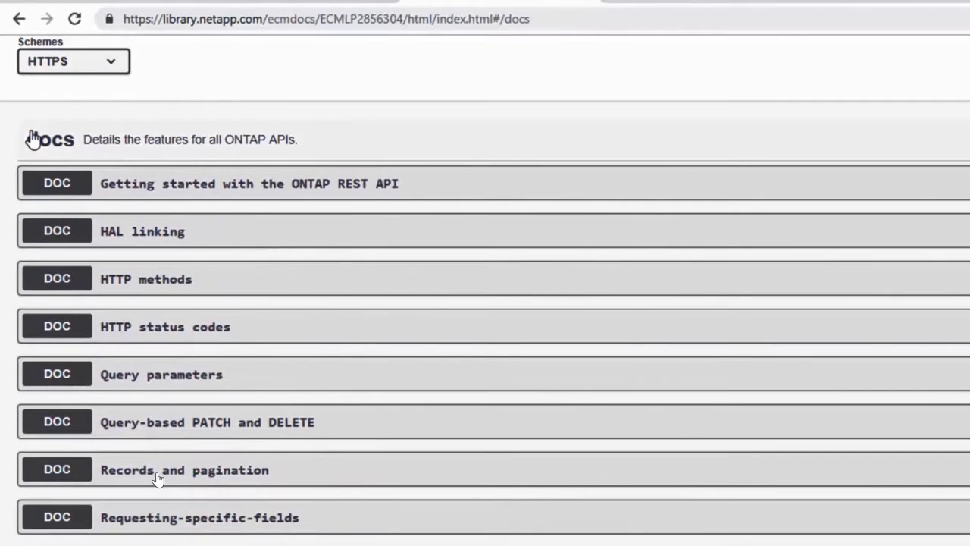
{"action": "left_click", "coordinate": [33, 139]}
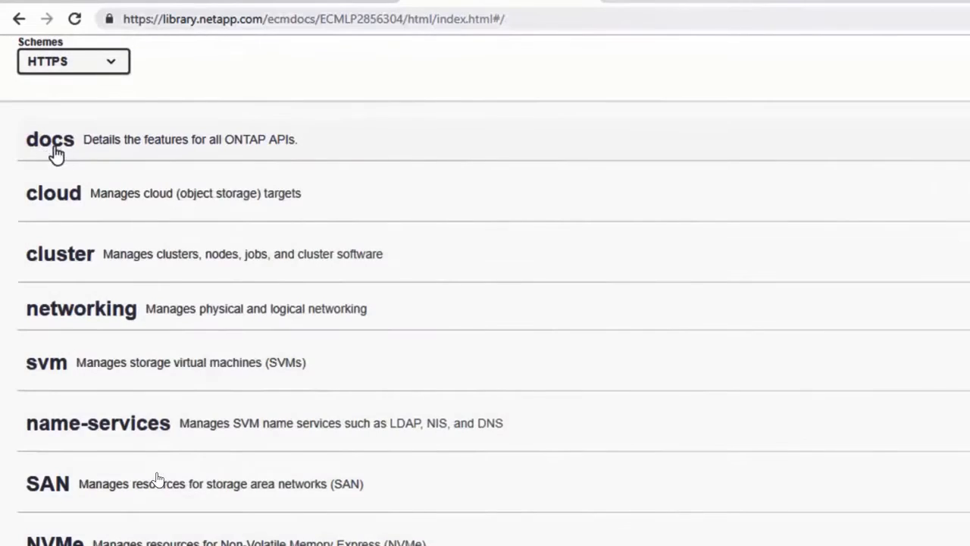
{"action": "scroll", "coordinate": [54, 154], "scroll_direction": "down", "scroll_amount": 1}
{"action": "left_click", "coordinate": [61, 231]}
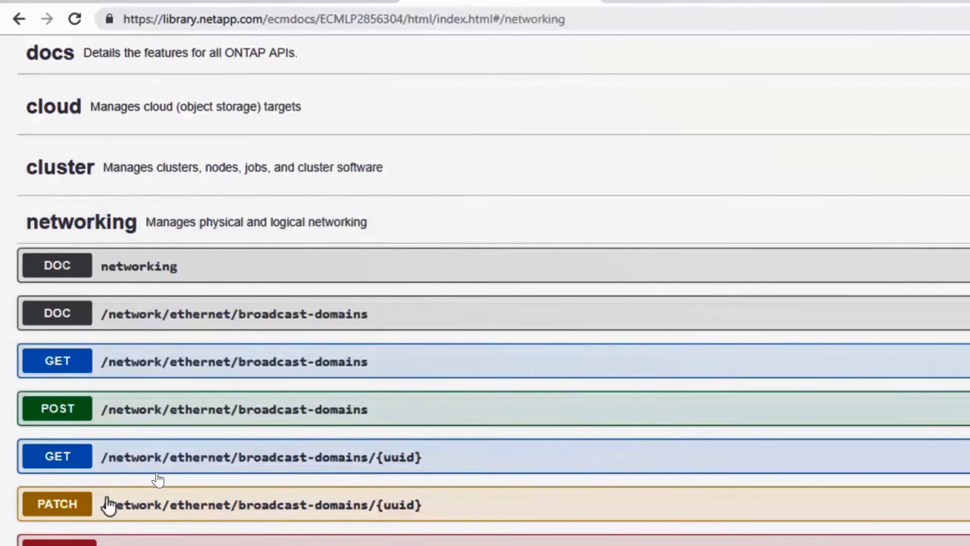
{"action": "scroll", "coordinate": [265, 425], "scroll_direction": "down", "scroll_amount": 2}
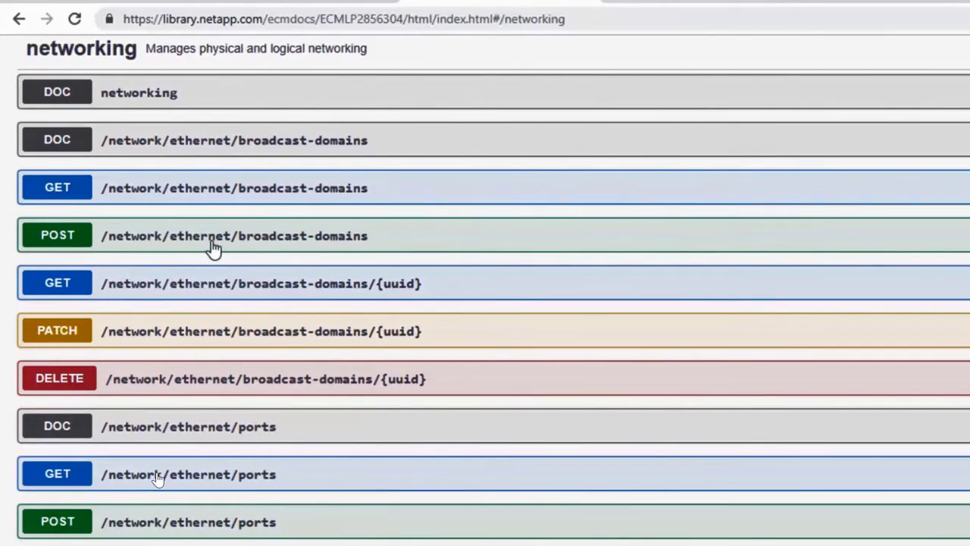
{"action": "left_click", "coordinate": [87, 64]}
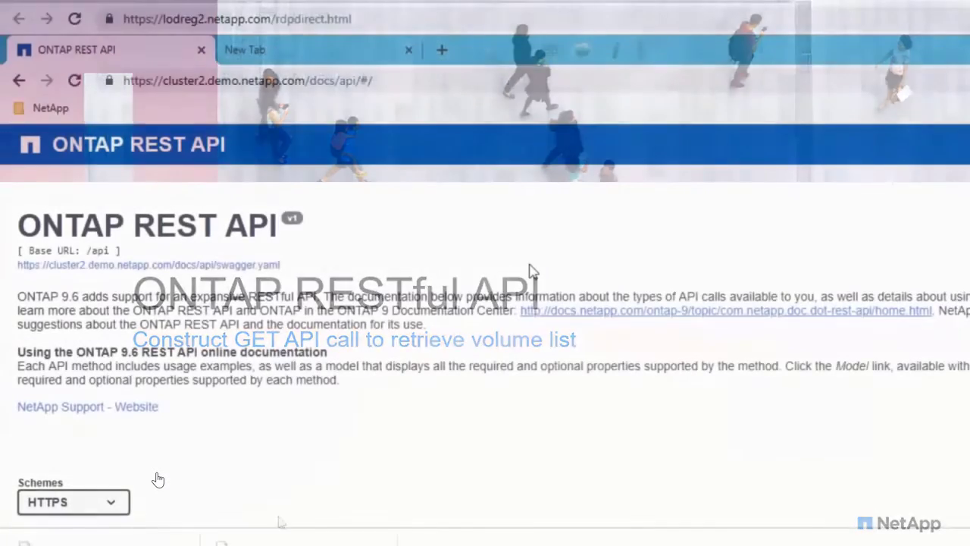
- Authorize the cluster2 API documentation page with the username admin and the account password, and close the authorization dialog
{"action": "scroll", "coordinate": [533, 272], "scroll_direction": "down", "scroll_amount": 2}
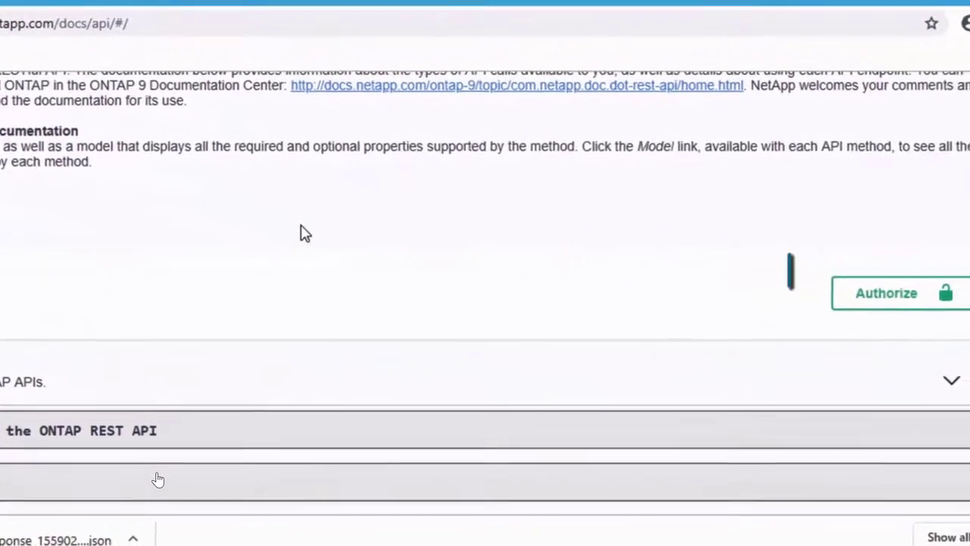
{"action": "left_click", "coordinate": [887, 301]}
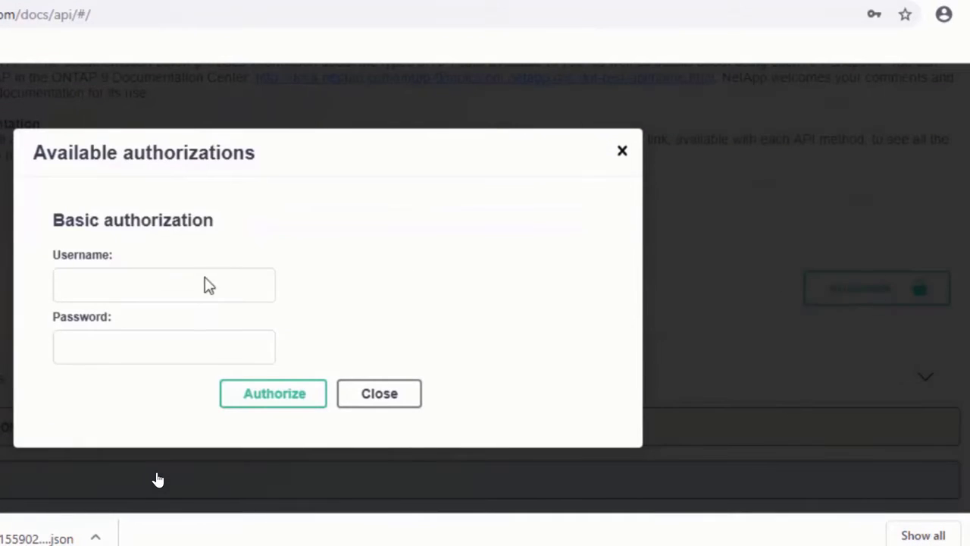
{"action": "left_click", "coordinate": [172, 285]}
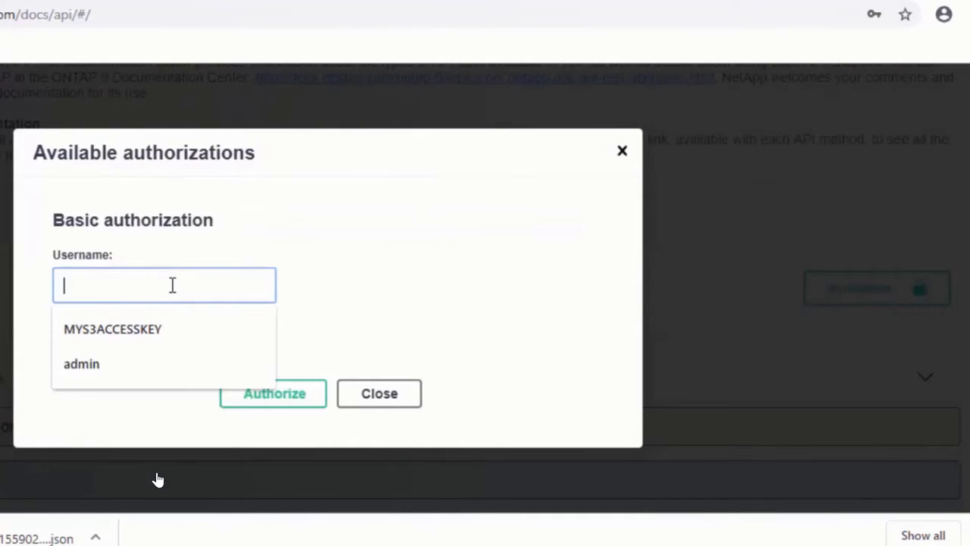
{"action": "type", "text": "admin"}
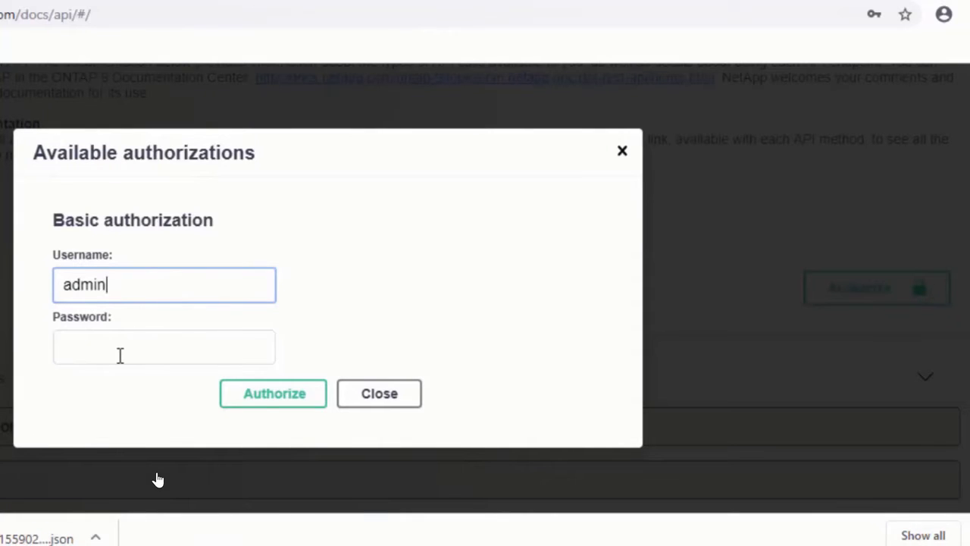
{"action": "left_click", "coordinate": [120, 355]}
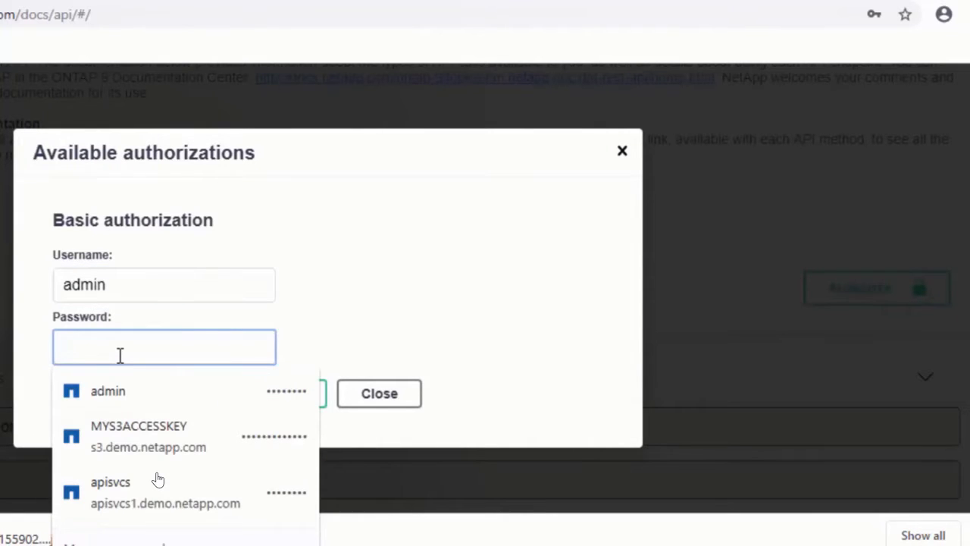
{"action": "type", "text": "N"}
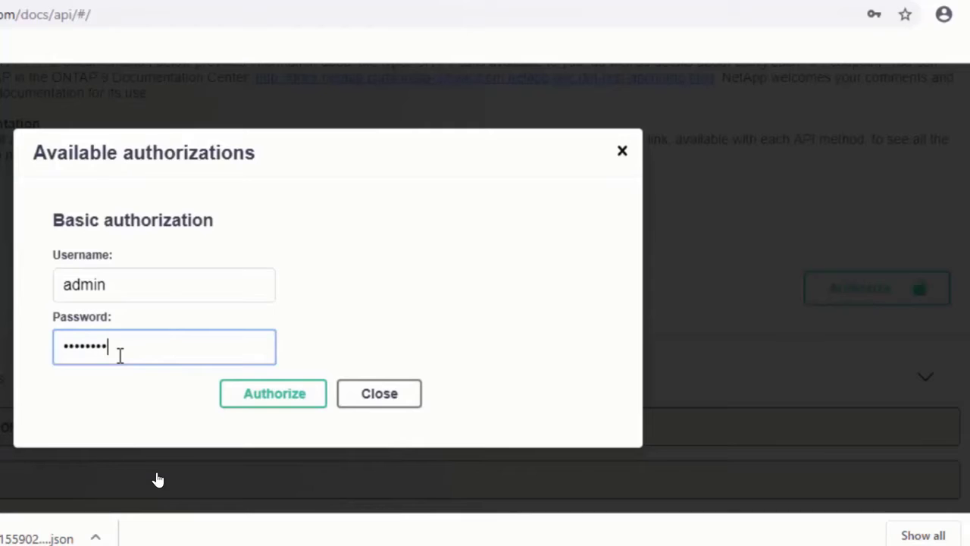
{"action": "left_click", "coordinate": [260, 394]}
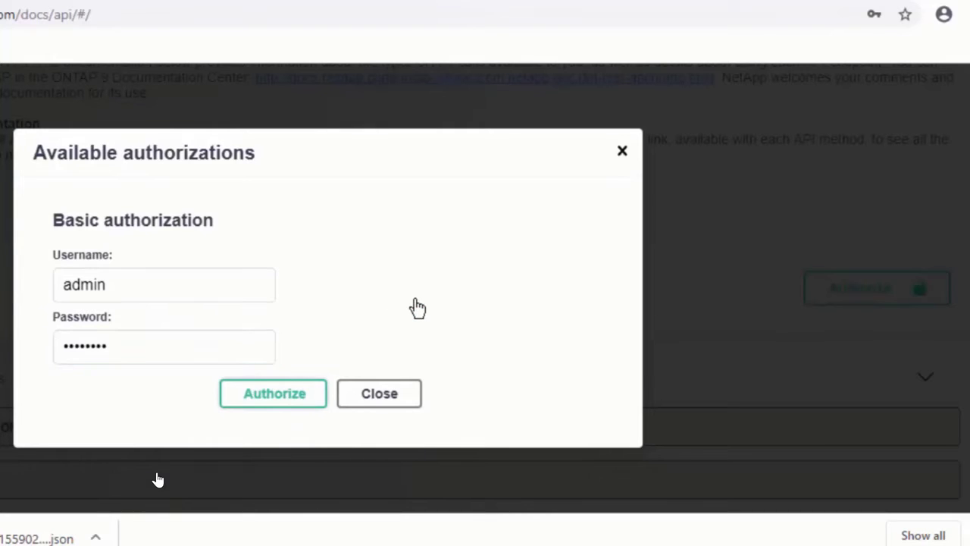
{"action": "left_click", "coordinate": [369, 372]}
- Expand the GET /storage/volumes call and review its description and expensive properties
{"action": "scroll", "coordinate": [158, 479], "scroll_direction": "down", "scroll_amount": 10}
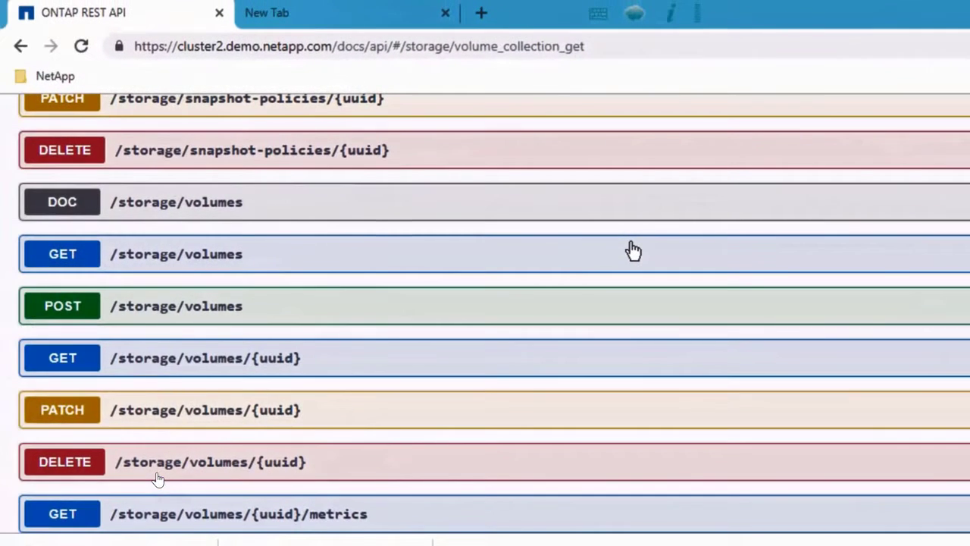
{"action": "left_click", "coordinate": [446, 235]}
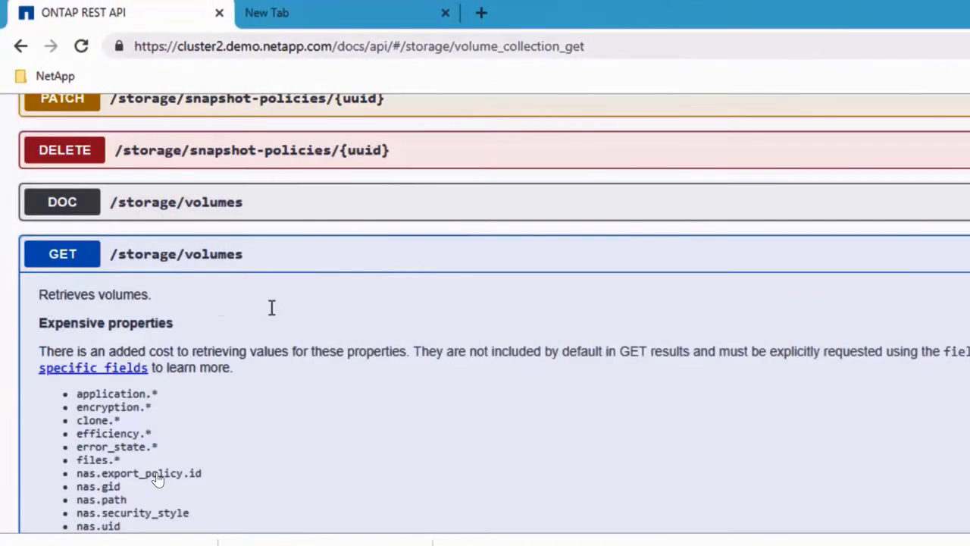
{"action": "scroll", "coordinate": [275, 316], "scroll_direction": "down", "scroll_amount": 3}
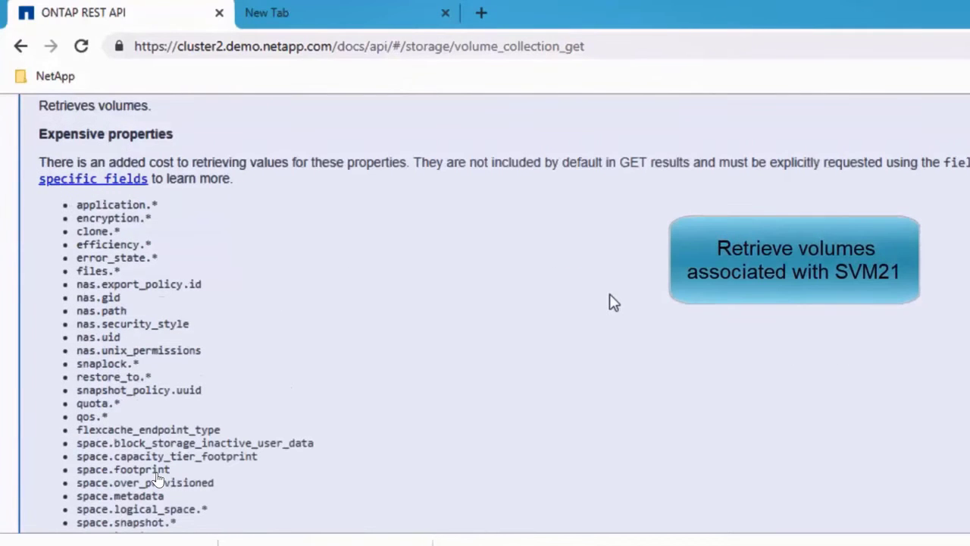
- Enable trying out the GET /storage/volumes call and set its svm.name filter to svm21
{"action": "scroll", "coordinate": [612, 300], "scroll_direction": "down", "scroll_amount": 3}
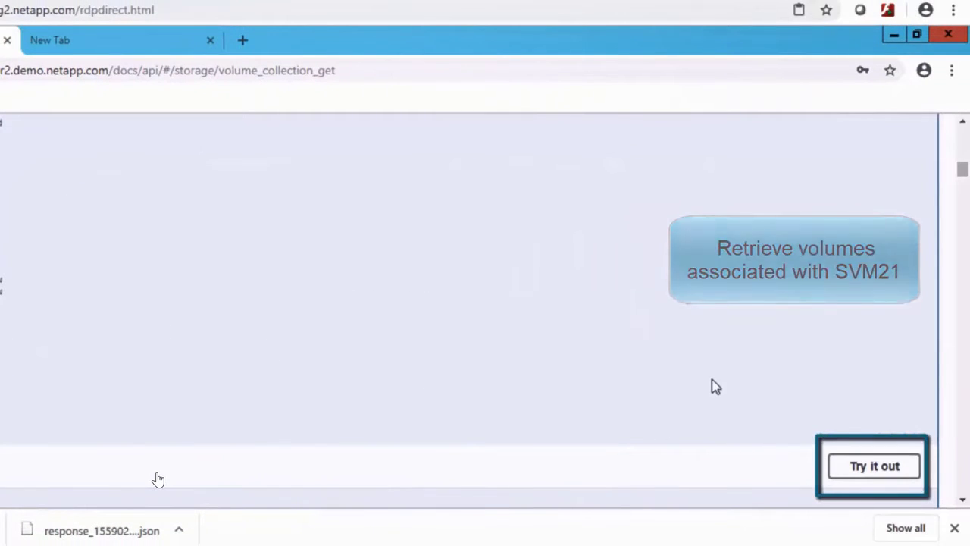
{"action": "scroll", "coordinate": [712, 386], "scroll_direction": "down", "scroll_amount": 1}
{"action": "scroll", "coordinate": [633, 298], "scroll_direction": "down", "scroll_amount": 1}
{"action": "scroll", "coordinate": [634, 298], "scroll_direction": "down", "scroll_amount": 15}
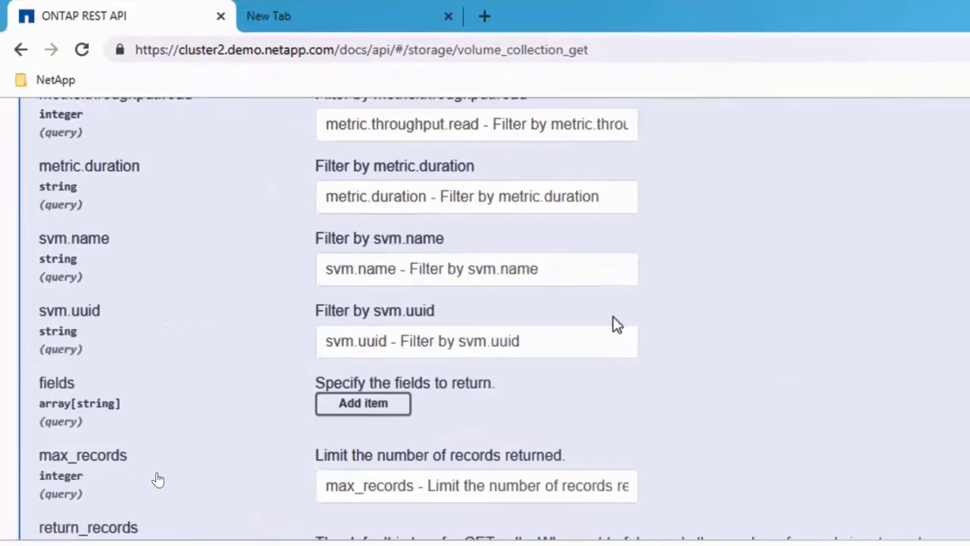
{"action": "left_click", "coordinate": [369, 271]}
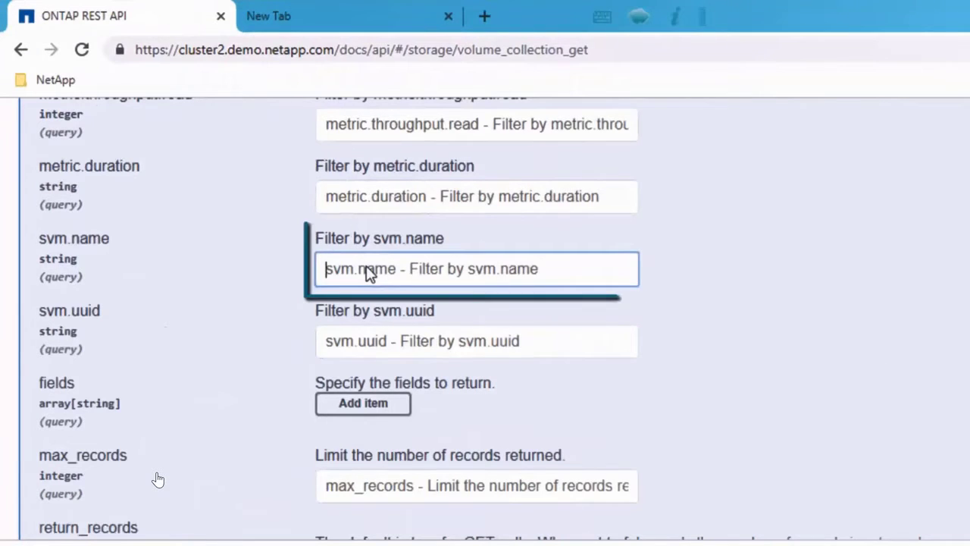
{"action": "type", "text": "svm"}
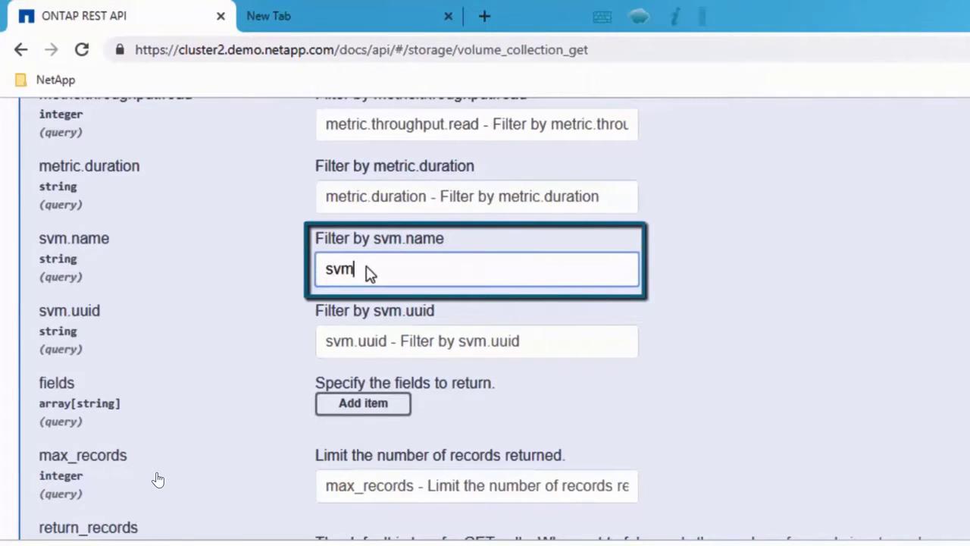
{"action": "type", "text": "21"}
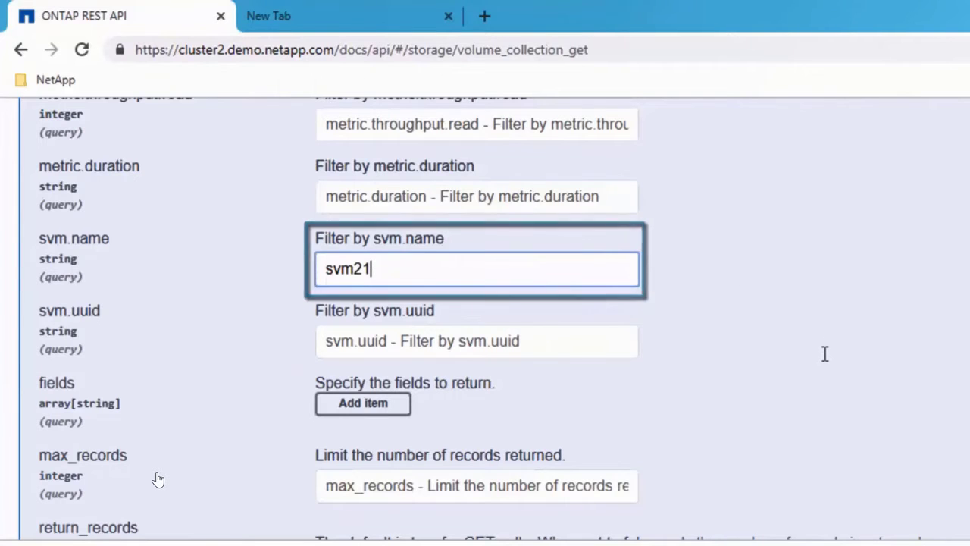
{"action": "scroll", "coordinate": [824, 360], "scroll_direction": "down", "scroll_amount": 3}
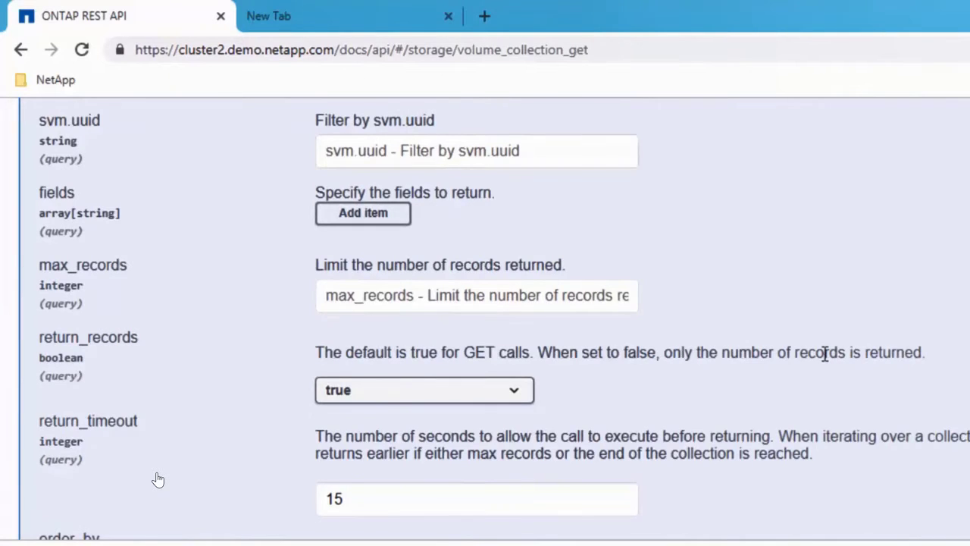
- Execute the GET /storage/volumes call and highlight the generated curl command and request URL in the response
{"action": "scroll", "coordinate": [824, 355], "scroll_direction": "down", "scroll_amount": 3}
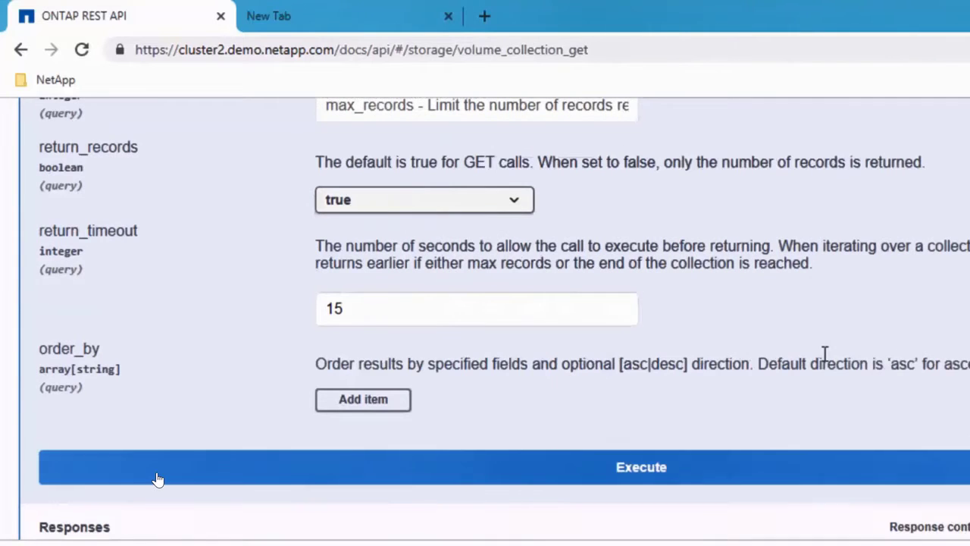
{"action": "left_click", "coordinate": [640, 470]}
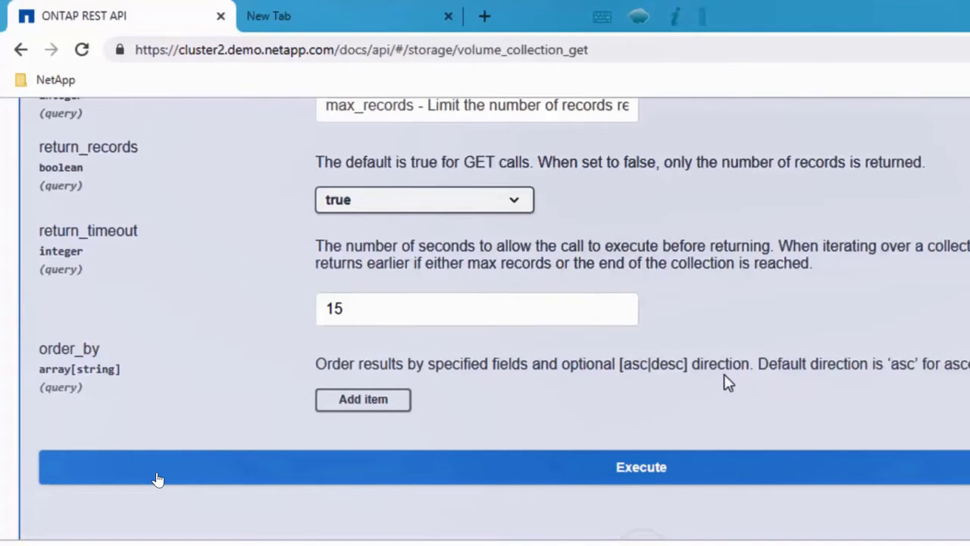
{"action": "scroll", "coordinate": [729, 383], "scroll_direction": "down", "scroll_amount": 2}
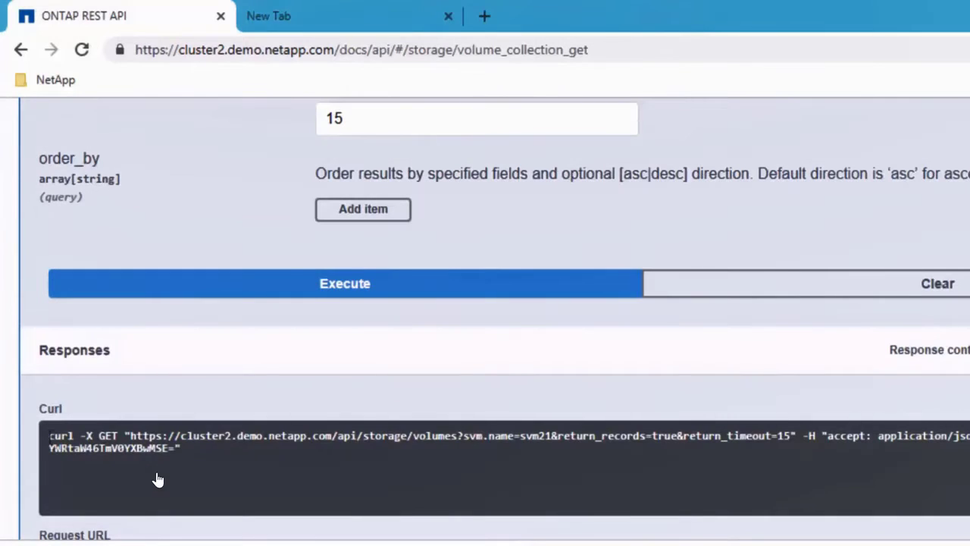
{"action": "left_click_drag", "start_coordinate": [58, 438], "coordinate": [221, 457]}
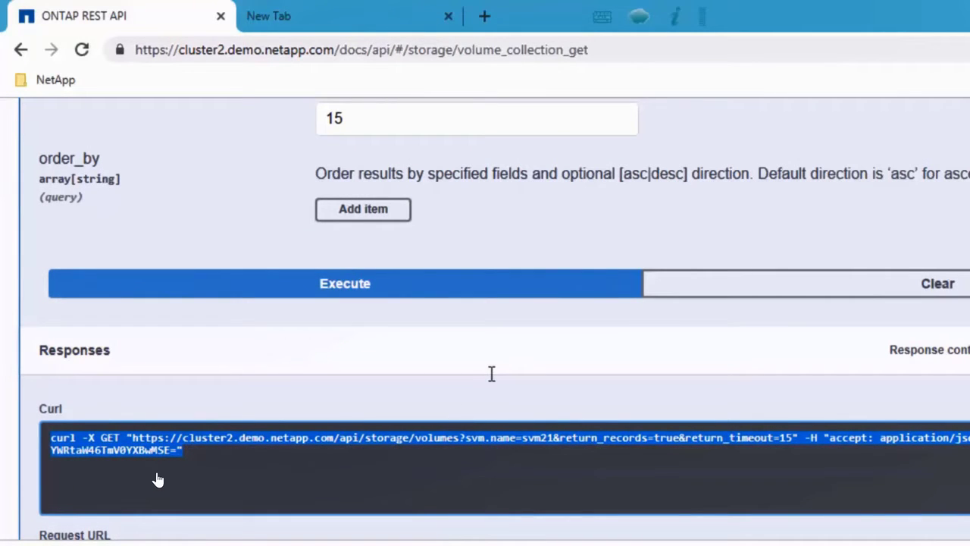
{"action": "scroll", "coordinate": [490, 379], "scroll_direction": "down", "scroll_amount": 2}
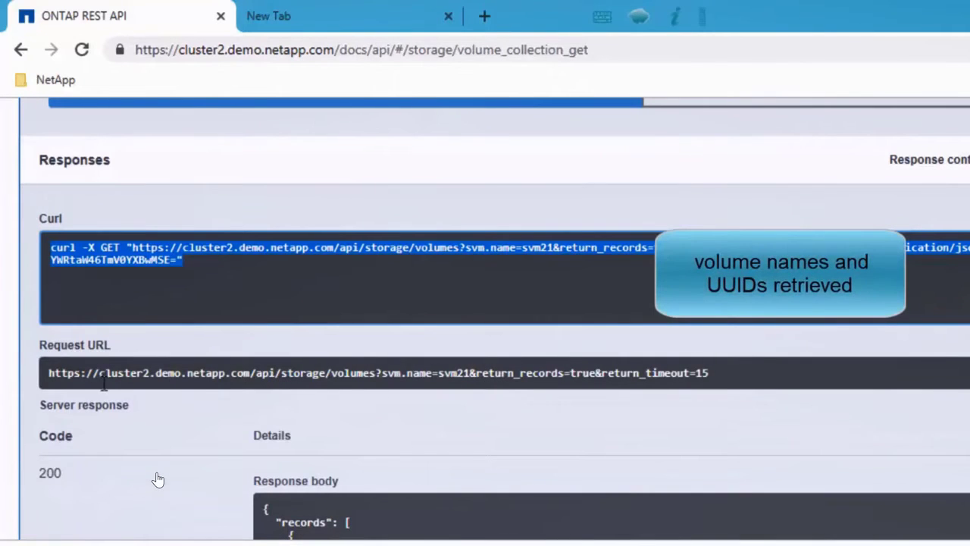
{"action": "left_click_drag", "start_coordinate": [53, 375], "coordinate": [744, 388]}
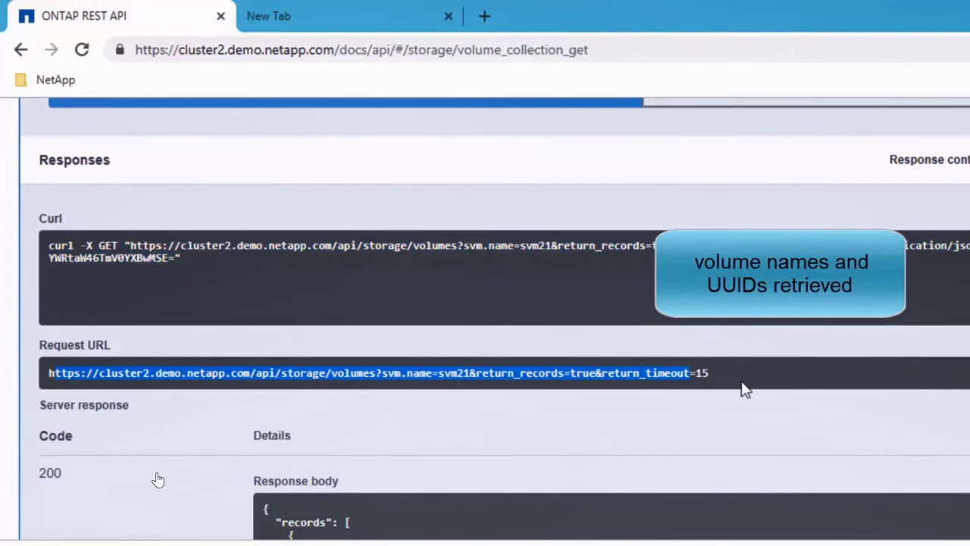
- Examine the volume records in the response body, highlighting the UUID, name and SVM of vol2
{"action": "scroll", "coordinate": [591, 412], "scroll_direction": "down", "scroll_amount": 4}
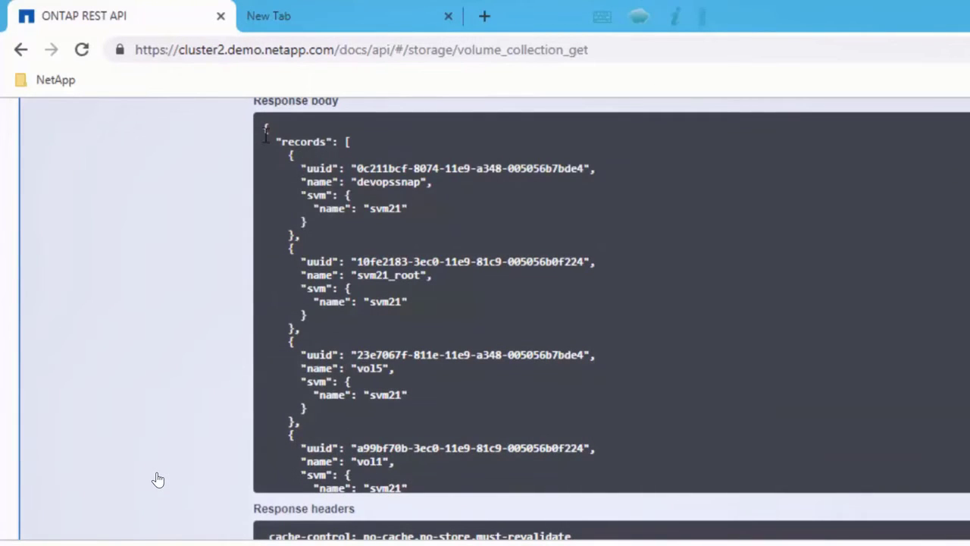
{"action": "left_click_drag", "start_coordinate": [265, 130], "coordinate": [419, 484]}
{"action": "scroll", "coordinate": [418, 487], "scroll_direction": "down", "scroll_amount": 3}
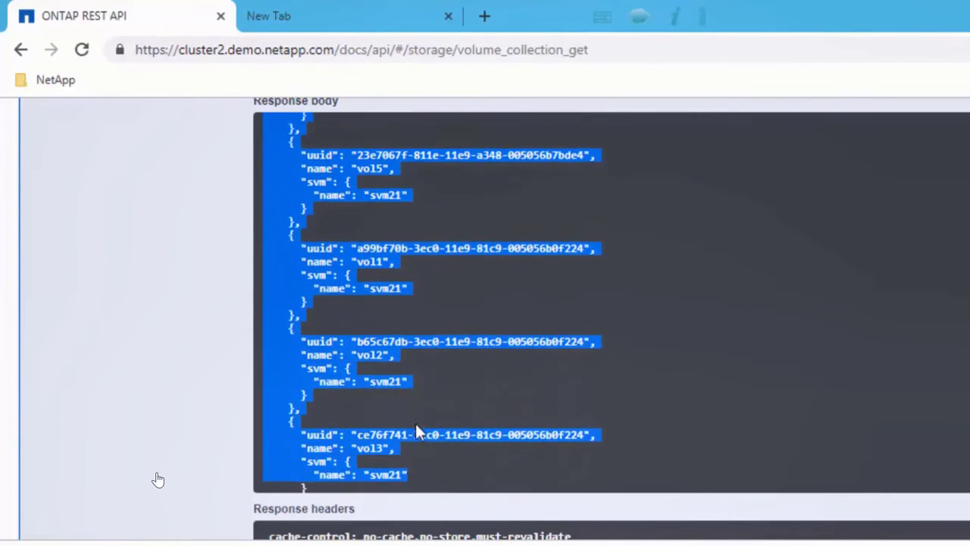
{"action": "left_click", "coordinate": [470, 352]}
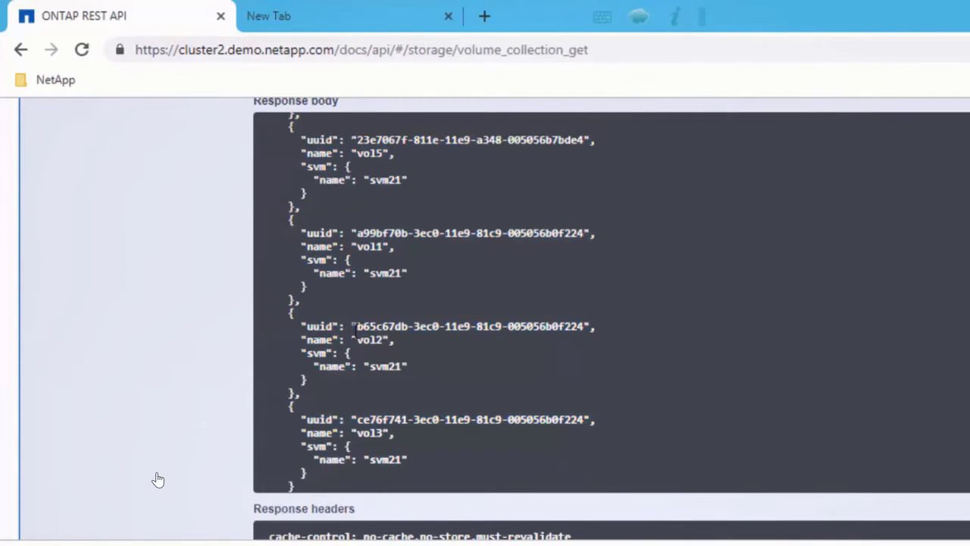
{"action": "left_click_drag", "start_coordinate": [351, 326], "coordinate": [588, 326]}
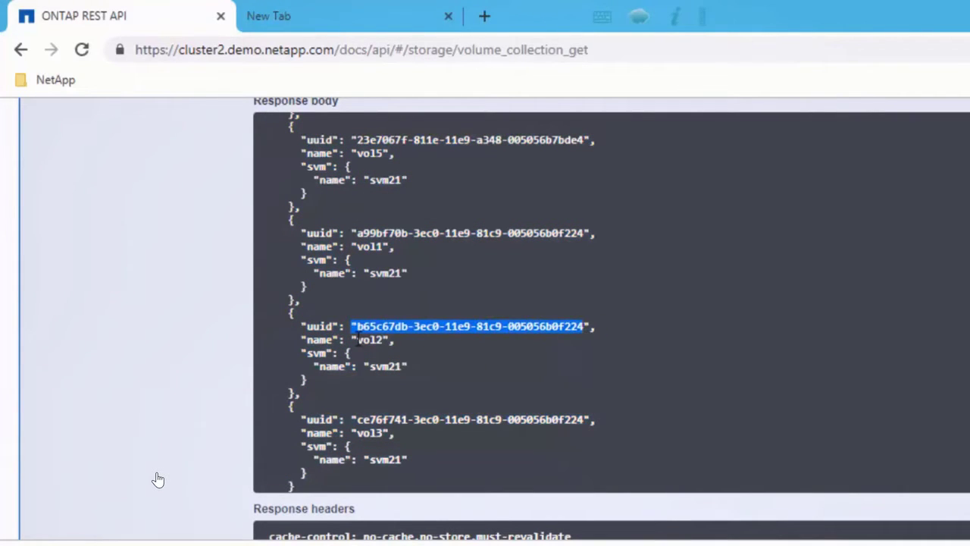
{"action": "left_click_drag", "start_coordinate": [357, 339], "coordinate": [405, 366]}
{"action": "left_click", "coordinate": [508, 362]}
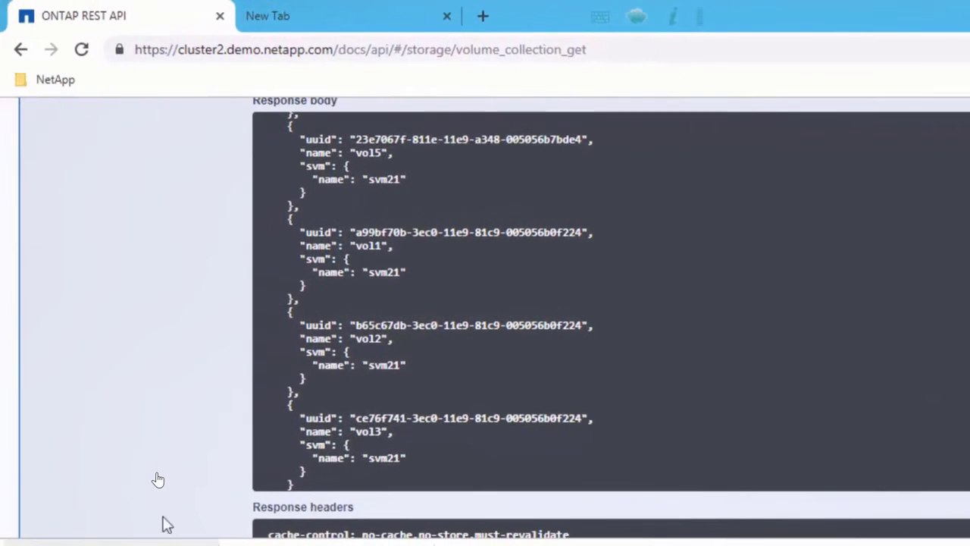
- Copy the complete generated curl command of the volumes call to the clipboard
{"action": "scroll", "coordinate": [172, 410], "scroll_direction": "up", "scroll_amount": 3}
{"action": "scroll", "coordinate": [172, 409], "scroll_direction": "up", "scroll_amount": 3}
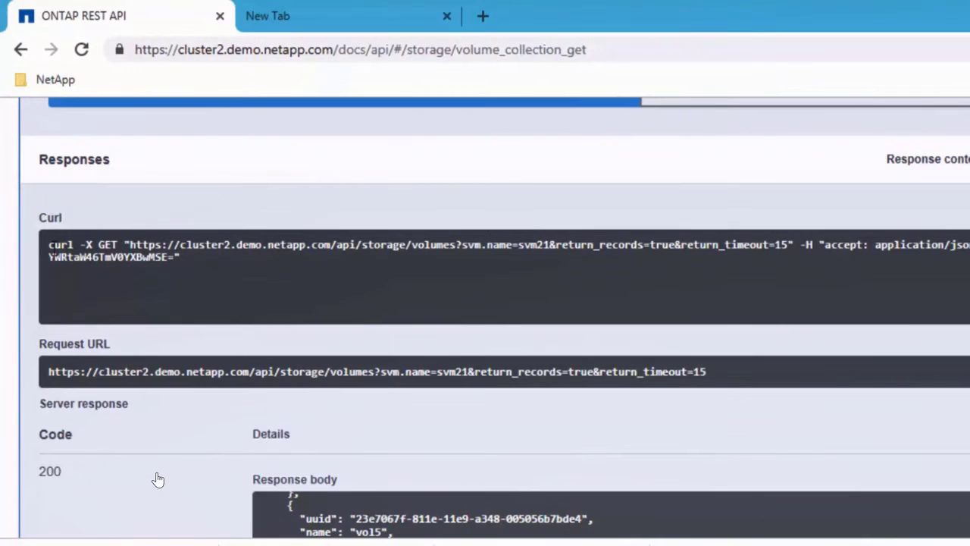
{"action": "left_click_drag", "start_coordinate": [54, 250], "coordinate": [153, 258]}
{"action": "right_click", "coordinate": [154, 259]}
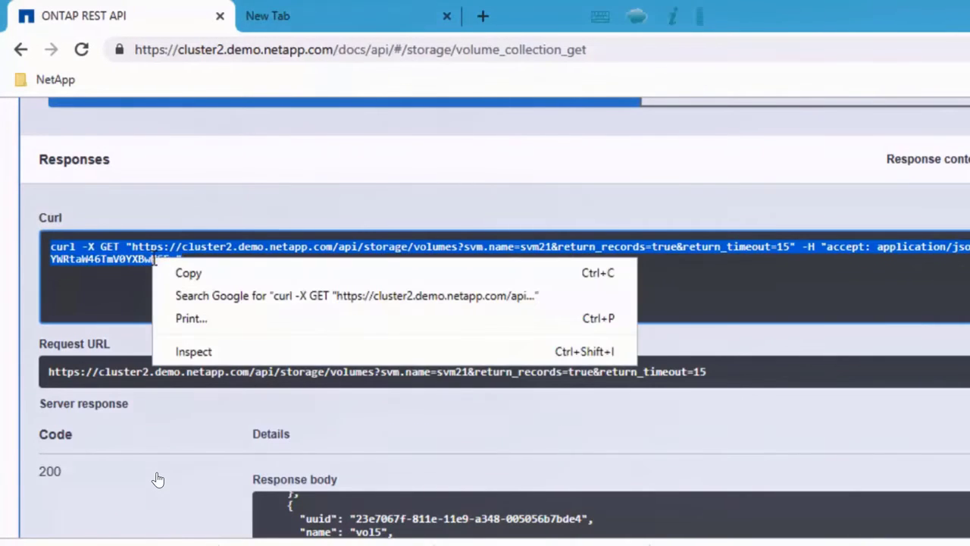
{"action": "left_click", "coordinate": [185, 274]}
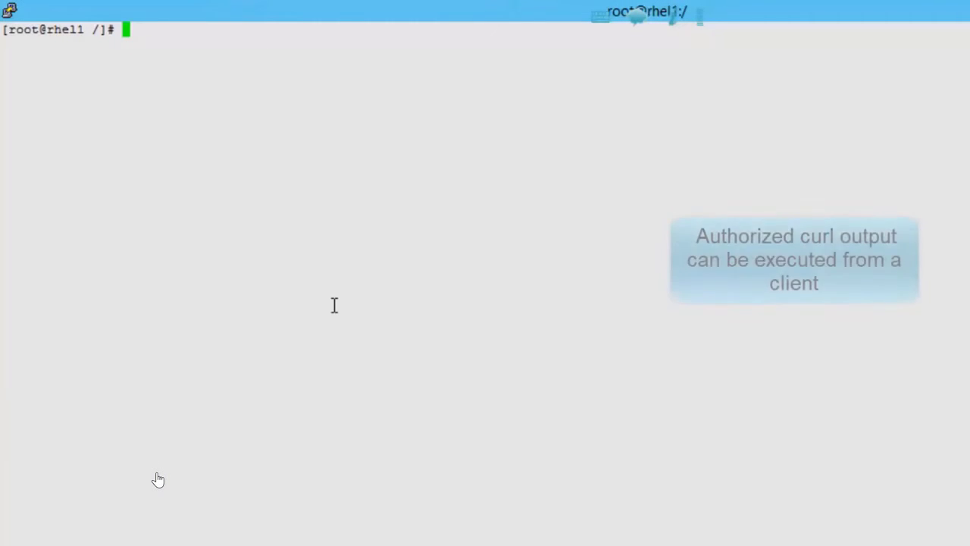
- Switch to the root@rhel1 terminal, run the copied curl command with its authorization token, and review the output
{"action": "key", "text": "Return"}
{"action": "key", "text": "Return"}
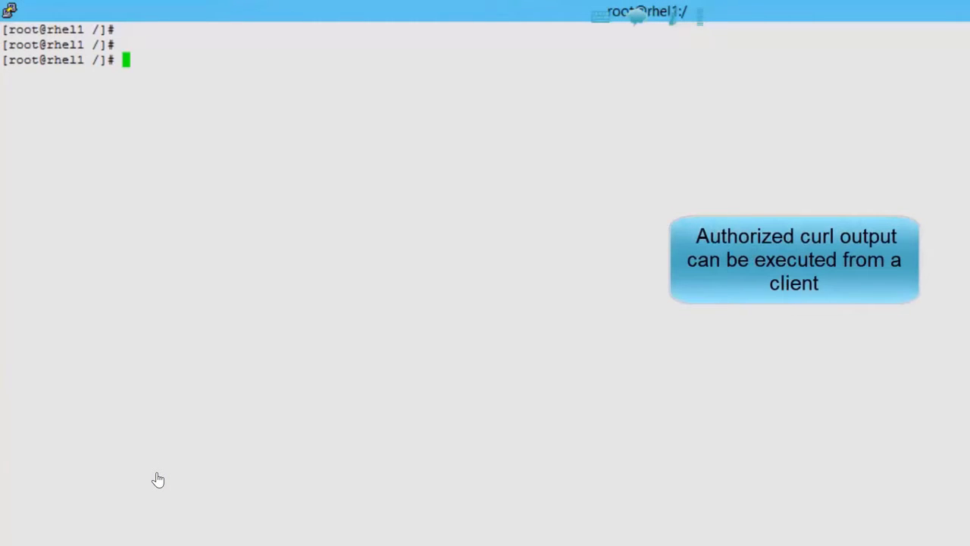
{"action": "right_click", "coordinate": [150, 59]}
{"action": "key", "text": "Return"}
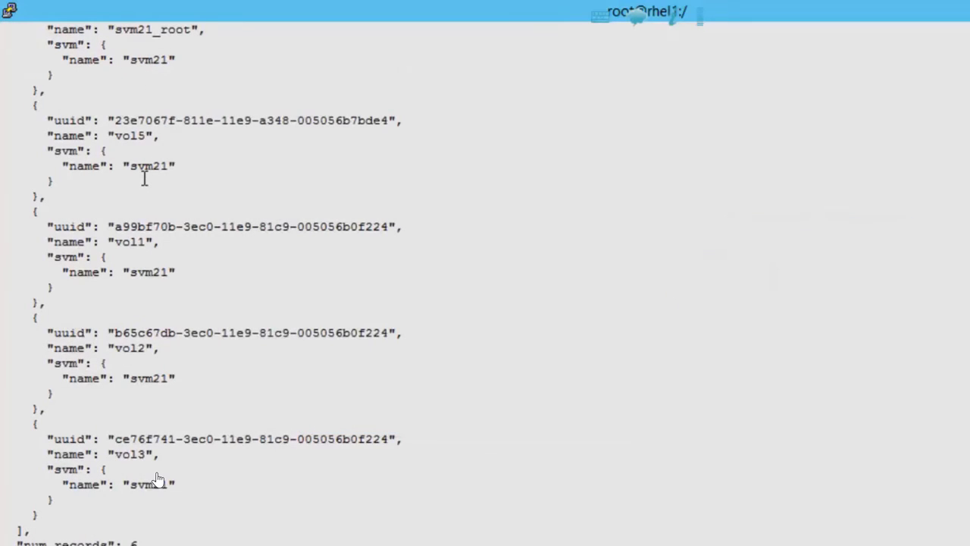
{"action": "scroll", "coordinate": [157, 480], "scroll_direction": "up", "scroll_amount": 10}
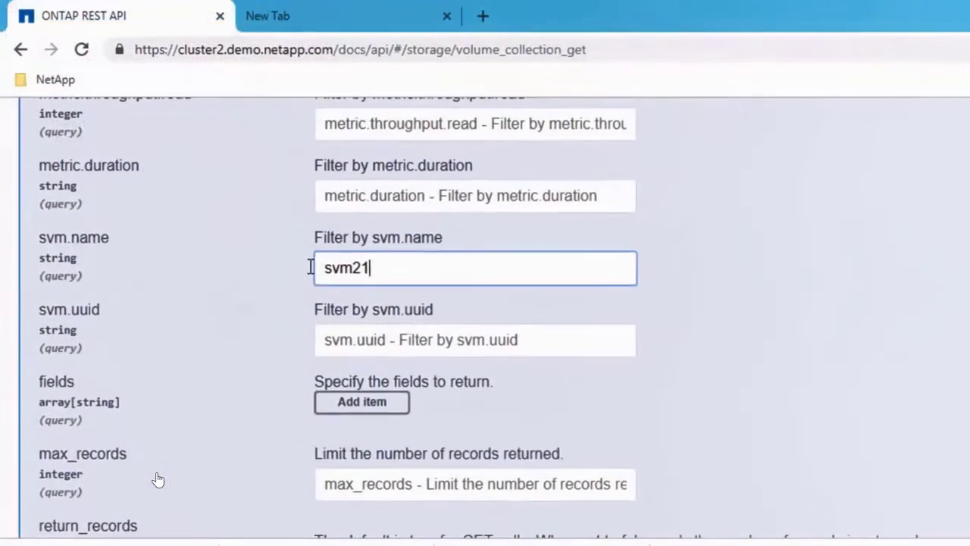
- Back in the browser's API page, clear the svm.name filter and specify name and size as the fields to return
{"action": "key", "text": "ctrl+a"}
{"action": "key", "text": "BackSpace"}
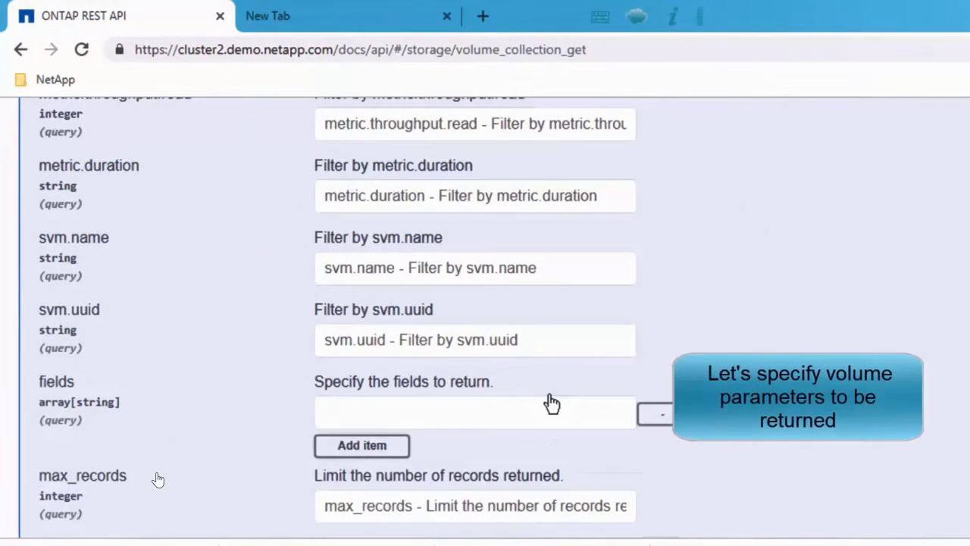
{"action": "left_click", "coordinate": [523, 406]}
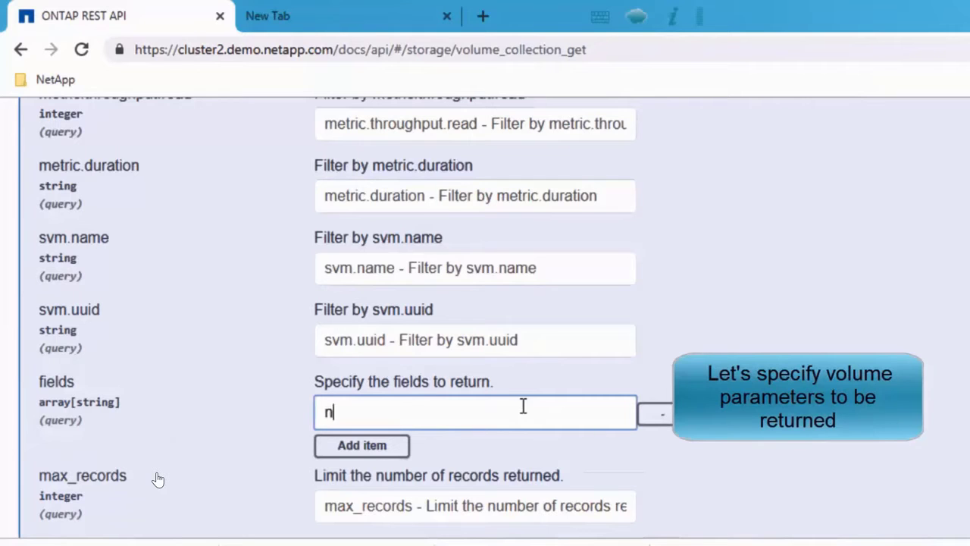
{"action": "type", "text": "name"}
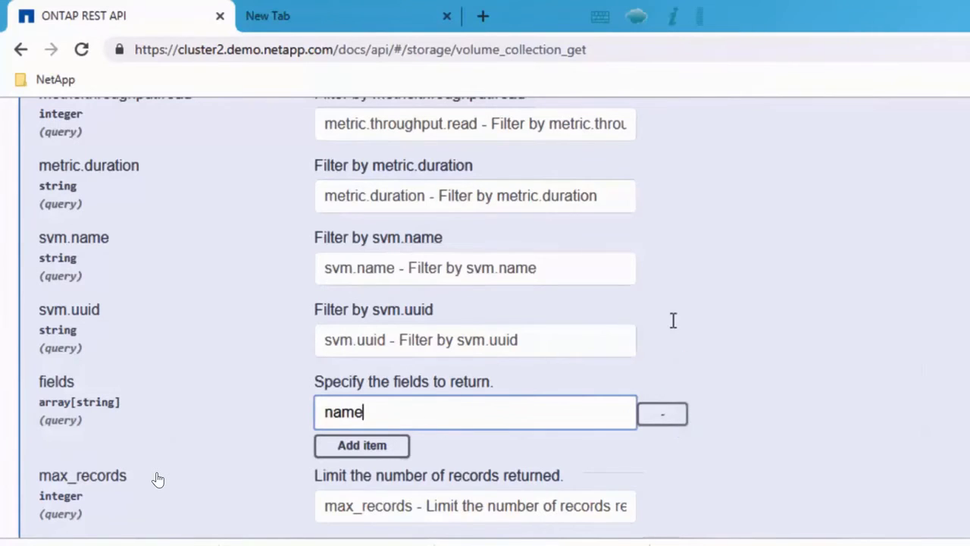
{"action": "left_click", "coordinate": [399, 452]}
{"action": "left_click", "coordinate": [398, 453]}
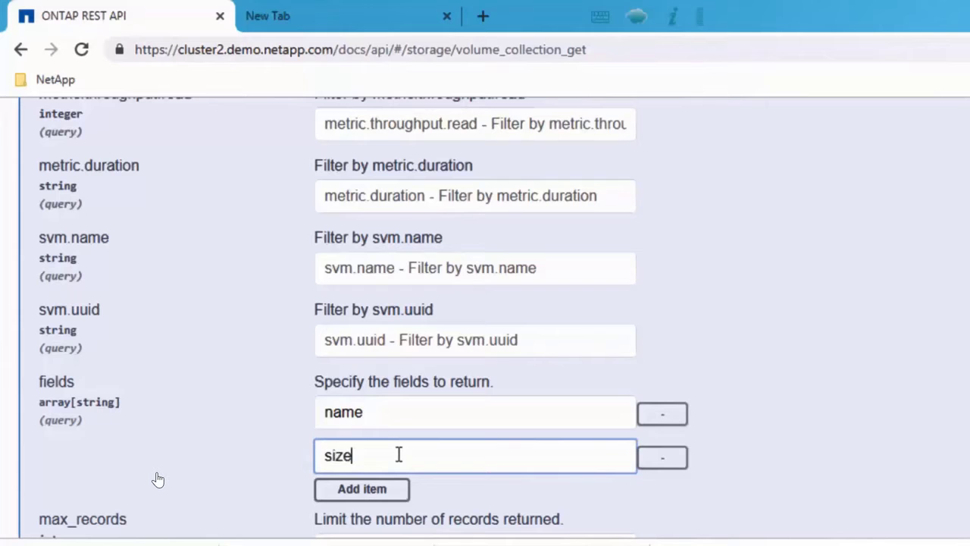
- Order the results of the volumes call by size and execute the call
{"action": "scroll", "coordinate": [468, 323], "scroll_direction": "down", "scroll_amount": 5}
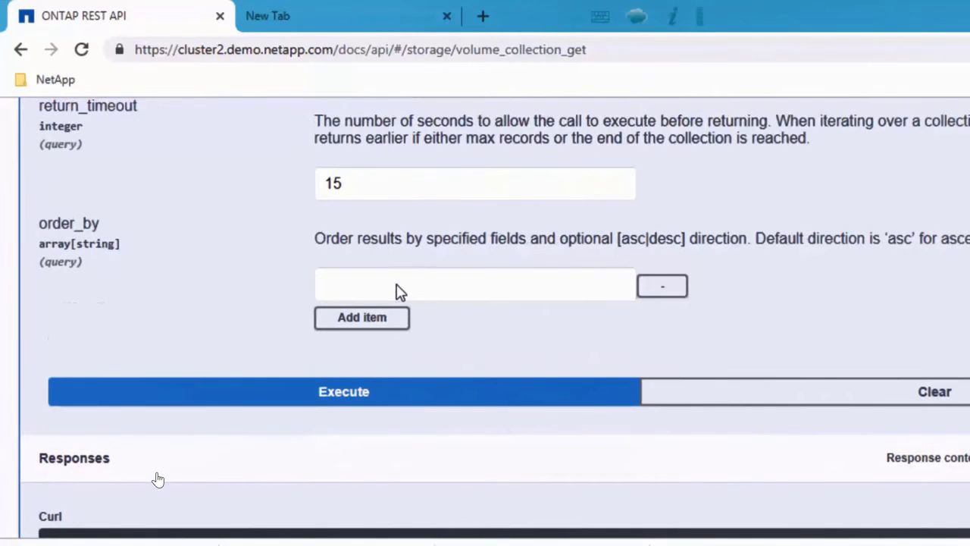
{"action": "left_click", "coordinate": [398, 285]}
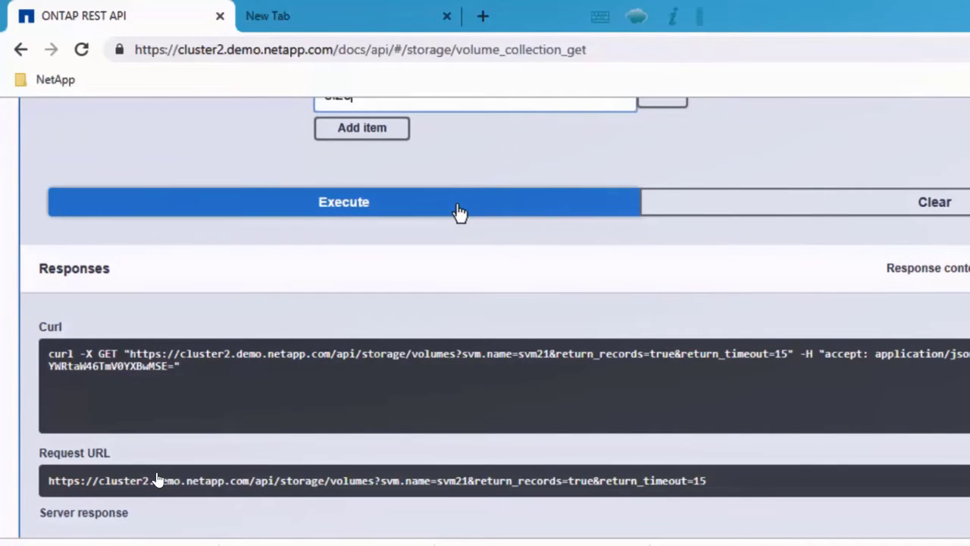
{"action": "left_click", "coordinate": [460, 212]}
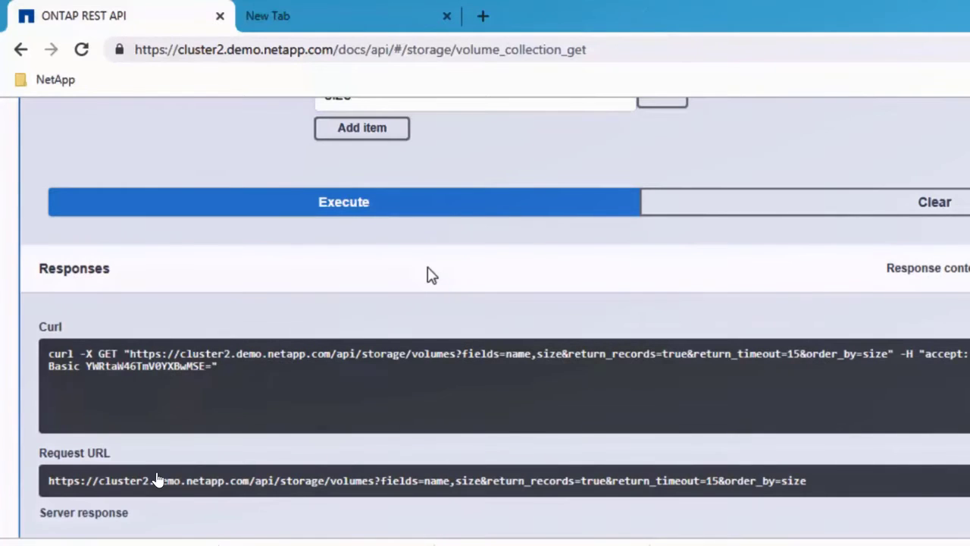
- Examine the new curl command and the response body, comparing the size values of the returned volumes
{"action": "scroll", "coordinate": [429, 275], "scroll_direction": "down", "scroll_amount": 2}
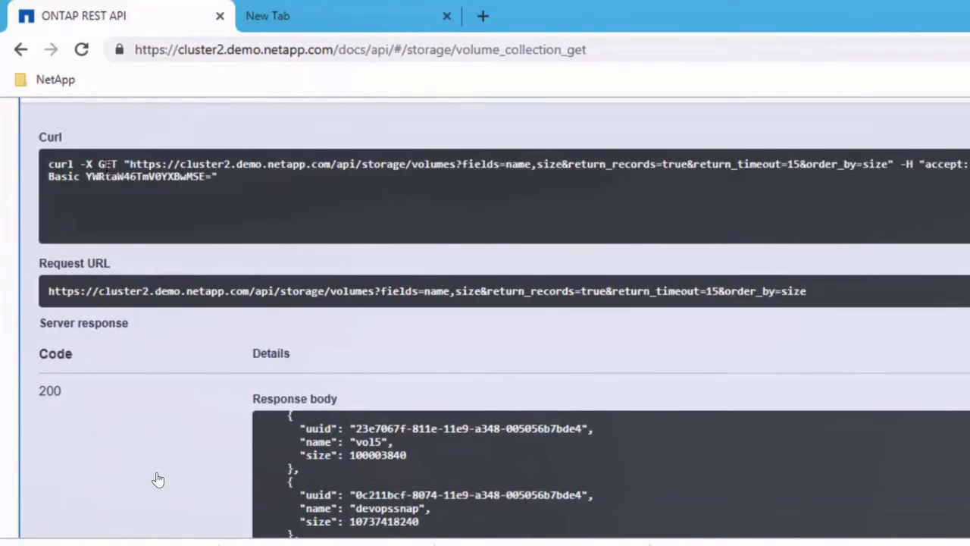
{"action": "left_click_drag", "start_coordinate": [53, 162], "coordinate": [364, 224]}
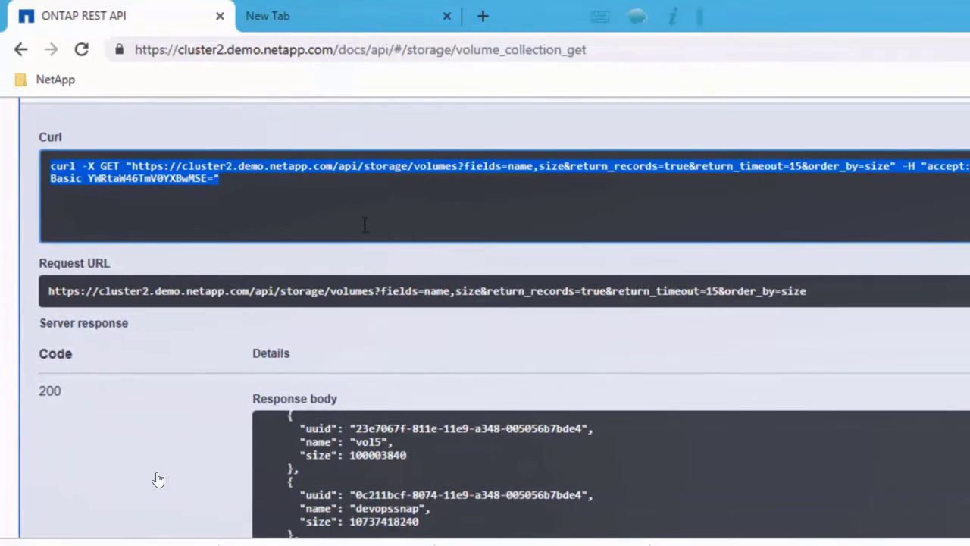
{"action": "scroll", "coordinate": [371, 229], "scroll_direction": "down", "scroll_amount": 3}
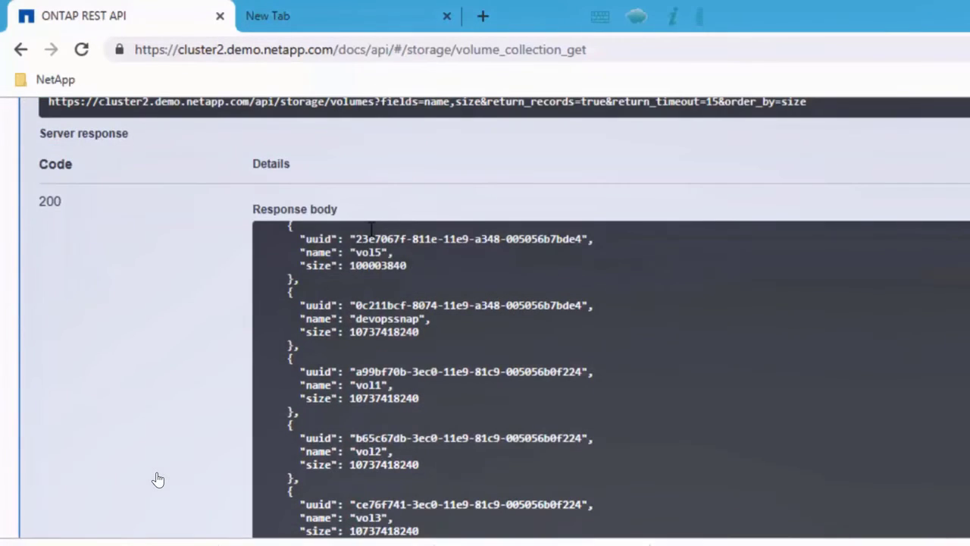
{"action": "left_click_drag", "start_coordinate": [302, 240], "coordinate": [373, 237]}
{"action": "left_click", "coordinate": [358, 288]}
{"action": "scroll", "coordinate": [357, 291], "scroll_direction": "up", "scroll_amount": 1}
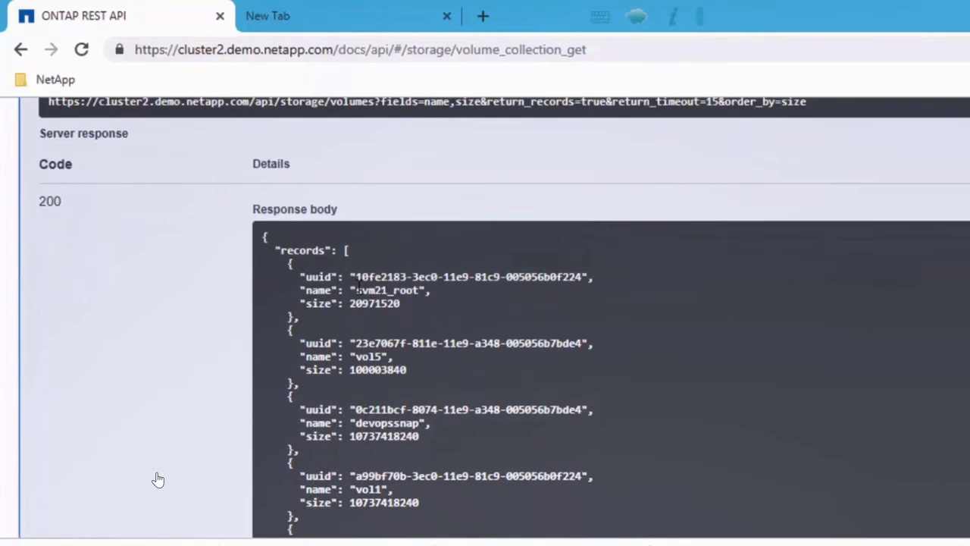
{"action": "left_click_drag", "start_coordinate": [303, 275], "coordinate": [404, 303]}
{"action": "left_click", "coordinate": [404, 325]}
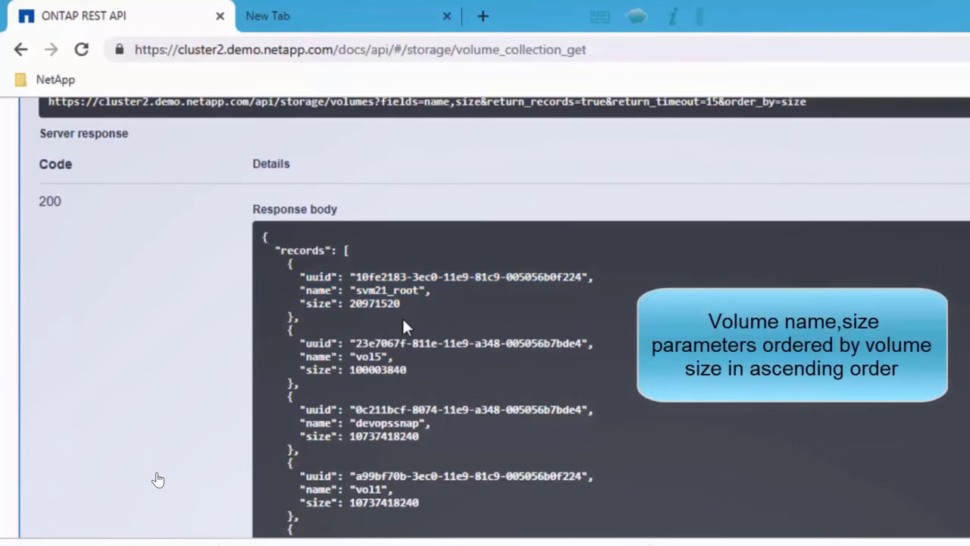
{"action": "double_click", "coordinate": [419, 369]}
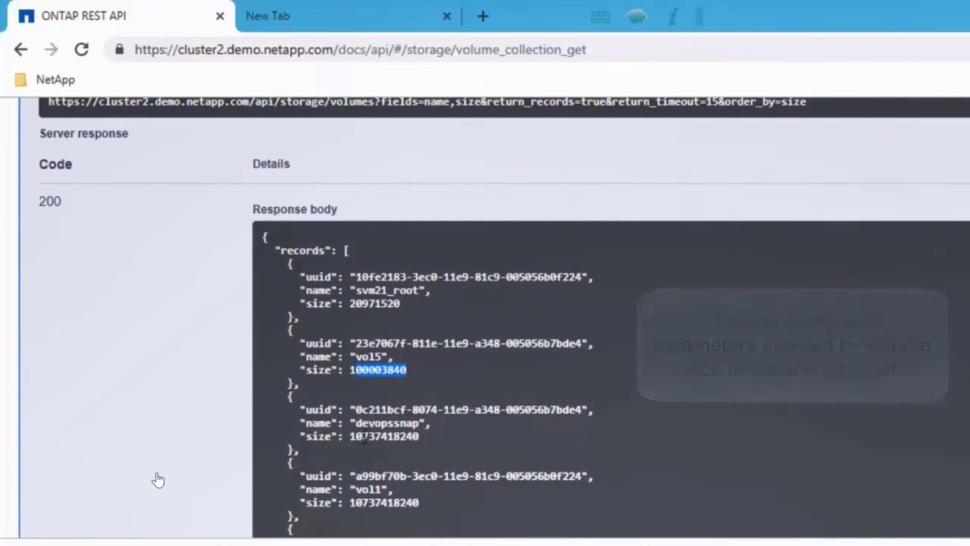
{"action": "left_click_drag", "start_coordinate": [352, 436], "coordinate": [430, 444]}
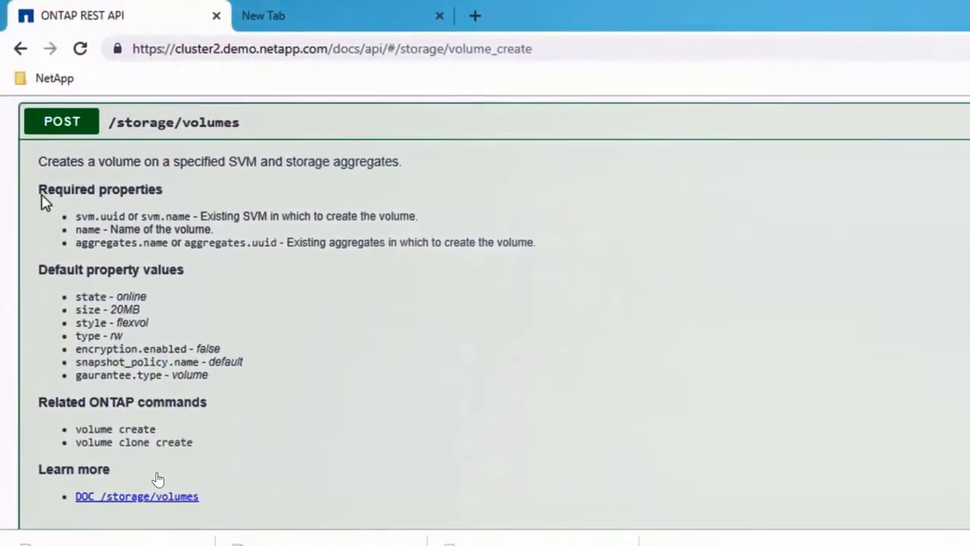
- Review the required properties, default property values and example info body of the POST /storage/volumes call
{"action": "left_click_drag", "start_coordinate": [40, 191], "coordinate": [535, 255]}
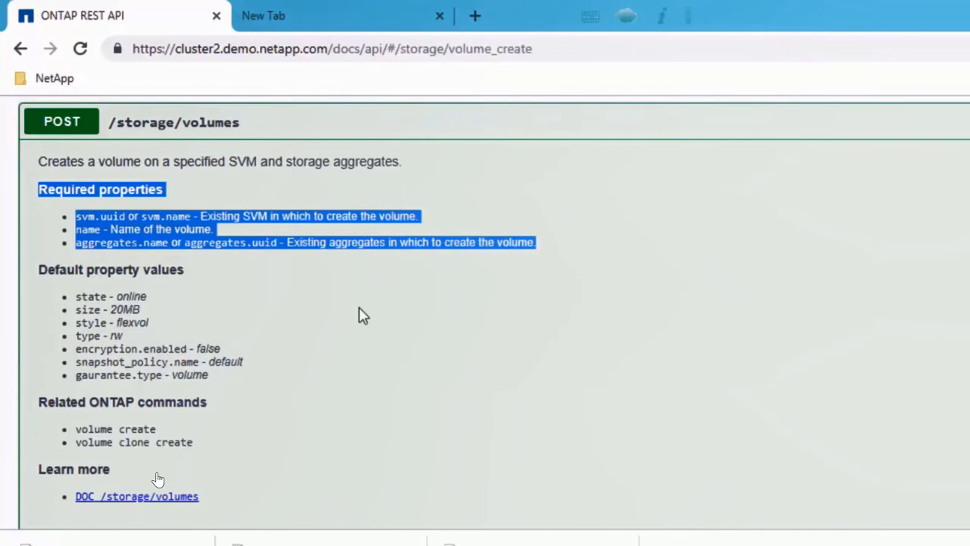
{"action": "left_click", "coordinate": [6, 277]}
{"action": "left_click_drag", "start_coordinate": [40, 270], "coordinate": [210, 382]}
{"action": "left_click", "coordinate": [368, 390]}
{"action": "scroll", "coordinate": [368, 389], "scroll_direction": "down", "scroll_amount": 4}
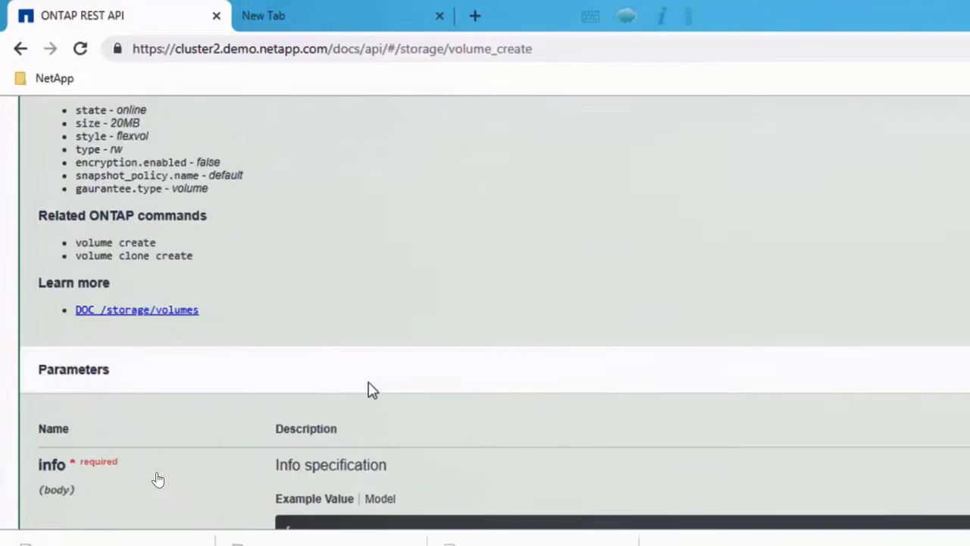
{"action": "scroll", "coordinate": [372, 388], "scroll_direction": "down", "scroll_amount": 1}
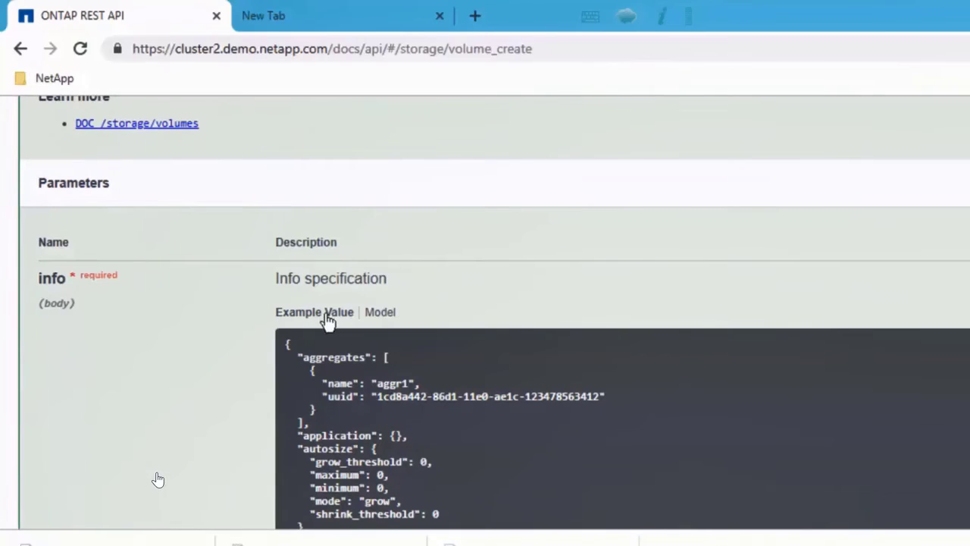
{"action": "scroll", "coordinate": [356, 364], "scroll_direction": "down", "scroll_amount": 3}
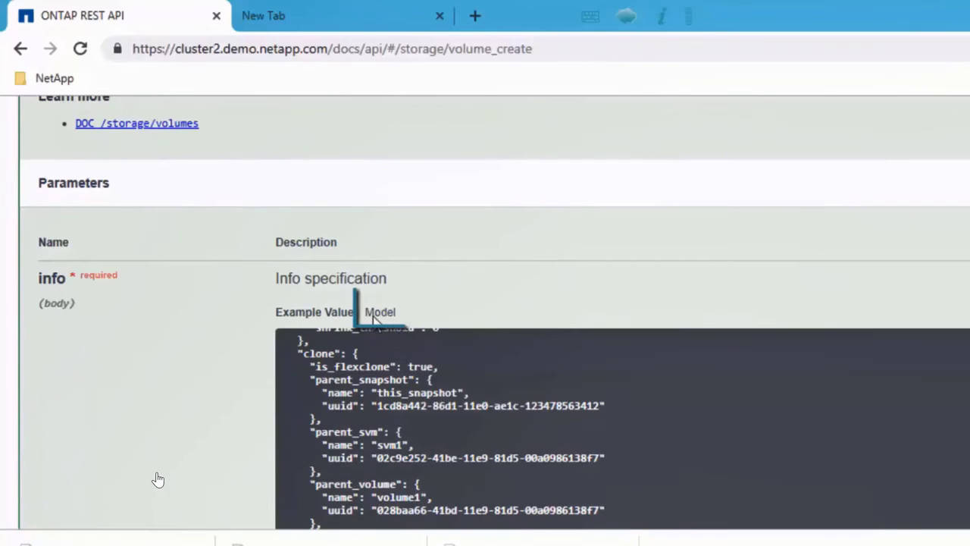
- Examine the model of the POST call's info body, reading the description and length limits of the name property
{"action": "left_click", "coordinate": [380, 312]}
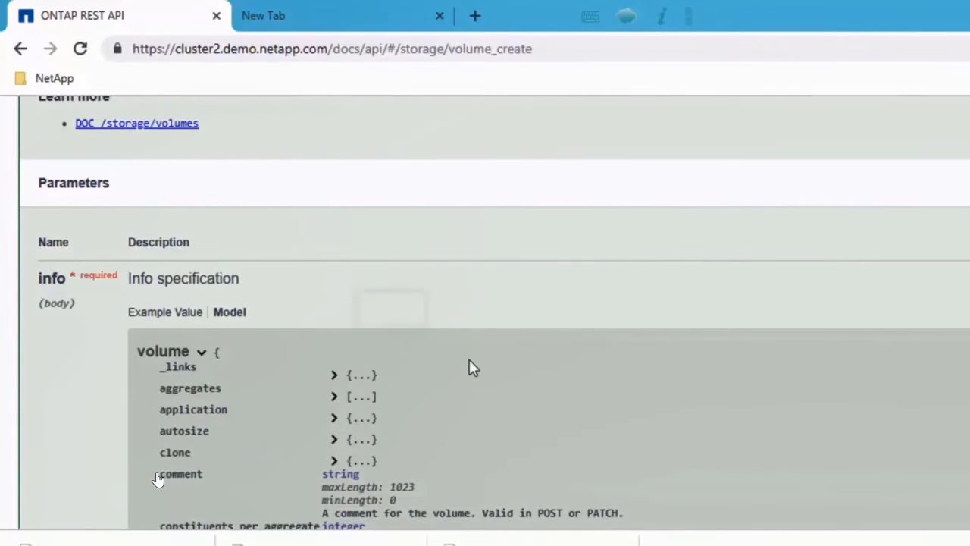
{"action": "scroll", "coordinate": [469, 366], "scroll_direction": "down", "scroll_amount": 3}
{"action": "scroll", "coordinate": [469, 366], "scroll_direction": "down", "scroll_amount": 6}
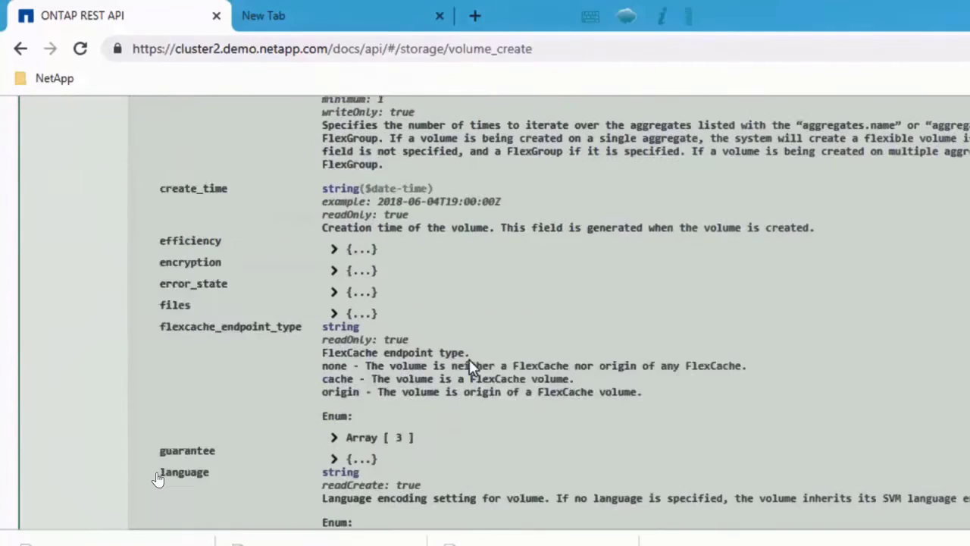
{"action": "scroll", "coordinate": [469, 366], "scroll_direction": "down", "scroll_amount": 3}
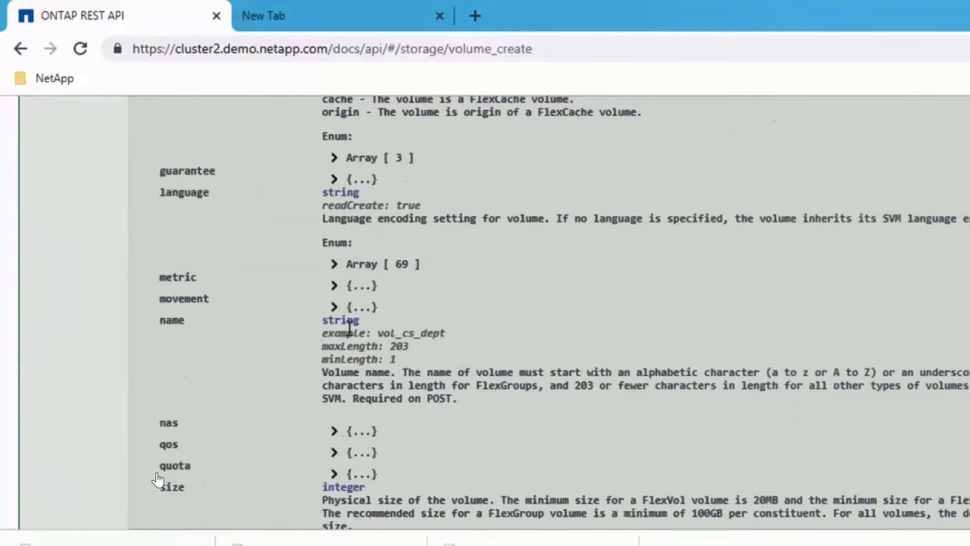
{"action": "left_click_drag", "start_coordinate": [322, 319], "coordinate": [460, 402]}
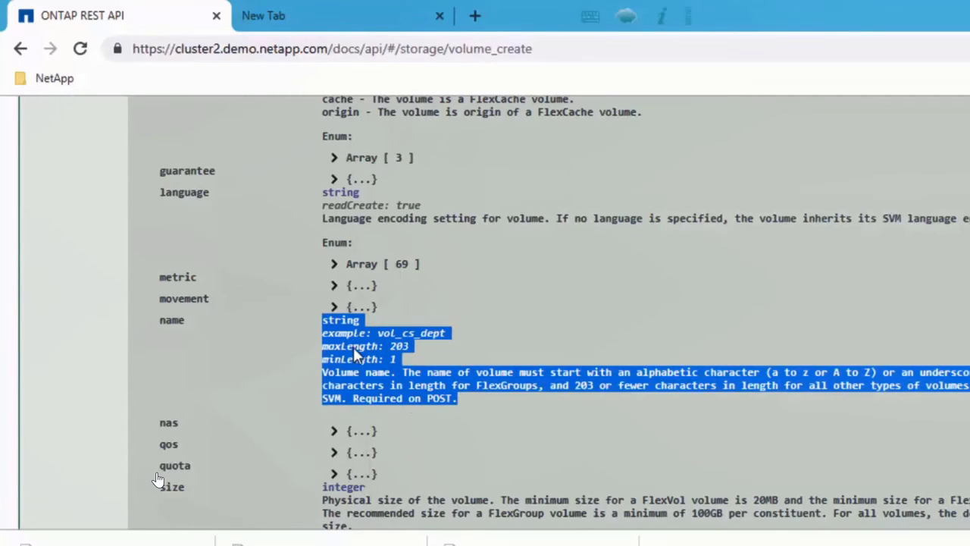
{"action": "left_click", "coordinate": [299, 351]}
{"action": "scroll", "coordinate": [300, 350], "scroll_direction": "up", "scroll_amount": 2}
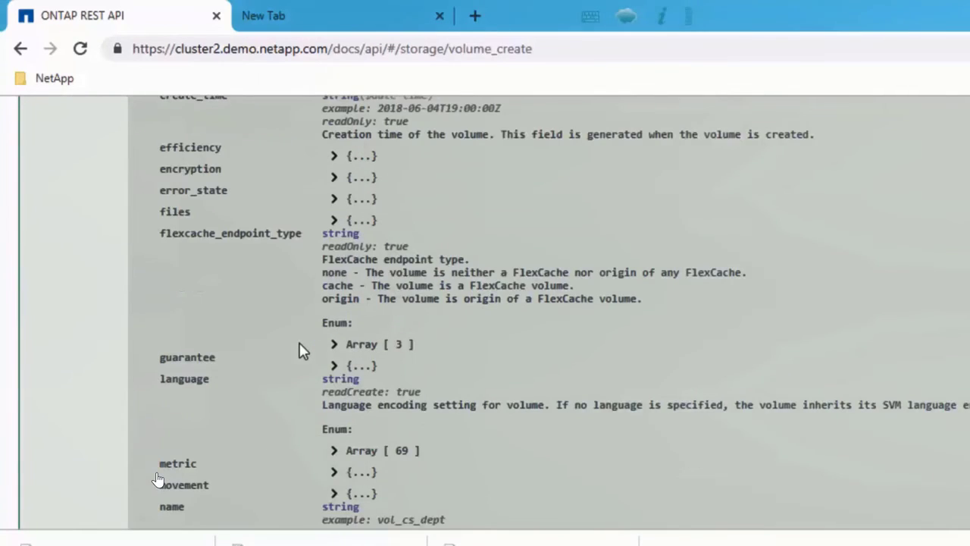
{"action": "scroll", "coordinate": [299, 350], "scroll_direction": "up", "scroll_amount": 5}
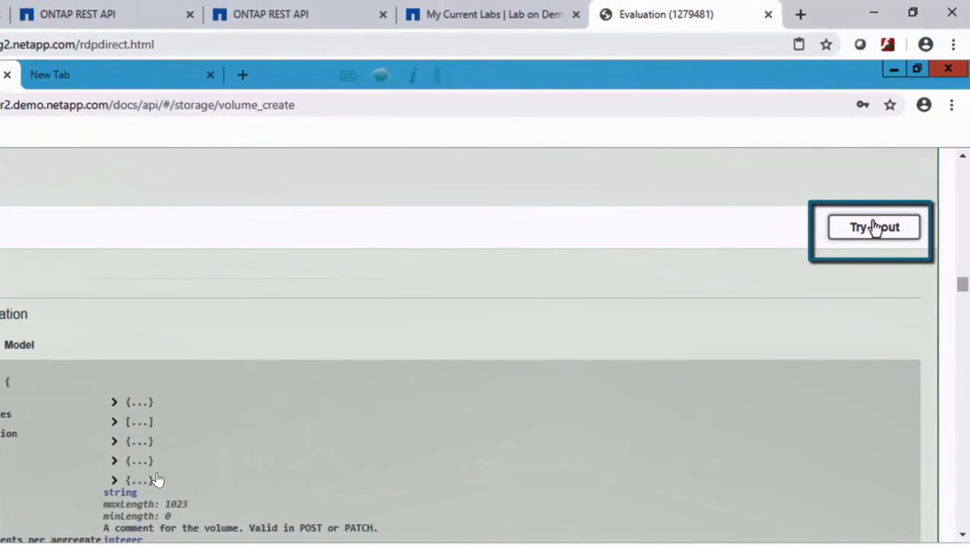
- Enable trying out the POST /storage/volumes call and replace the whole example info body with empty braces {}
{"action": "left_click", "coordinate": [872, 226]}
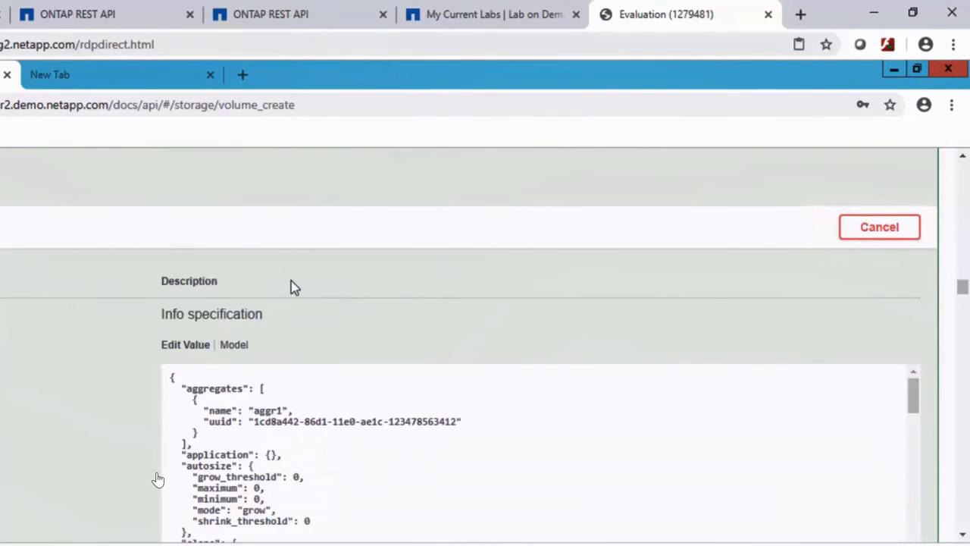
{"action": "scroll", "coordinate": [291, 280], "scroll_direction": "down", "scroll_amount": 2}
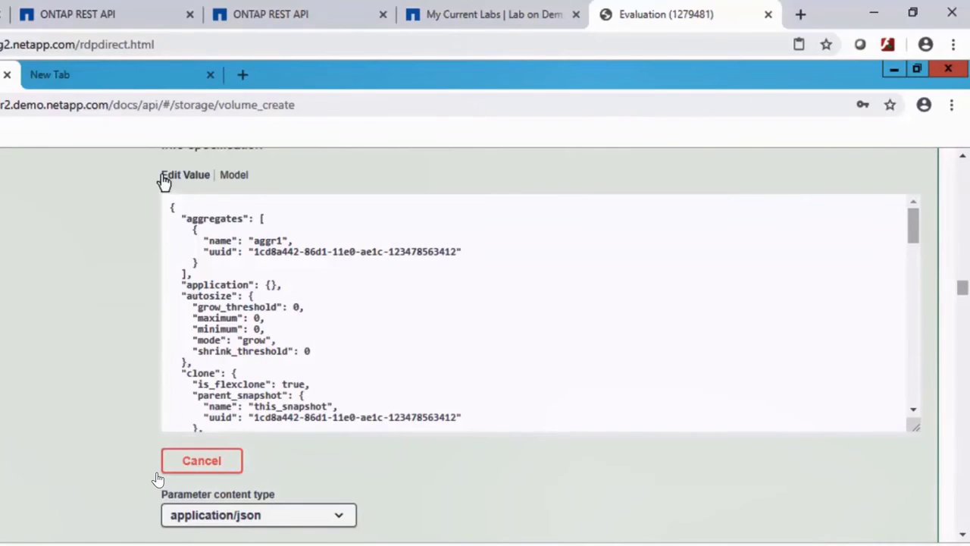
{"action": "left_click", "coordinate": [187, 225]}
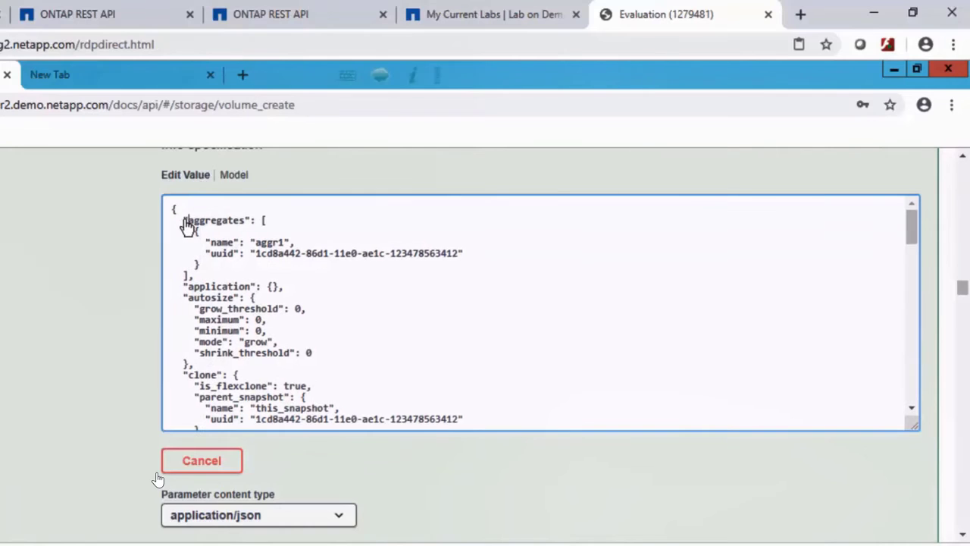
{"action": "key", "text": "ctrl+a"}
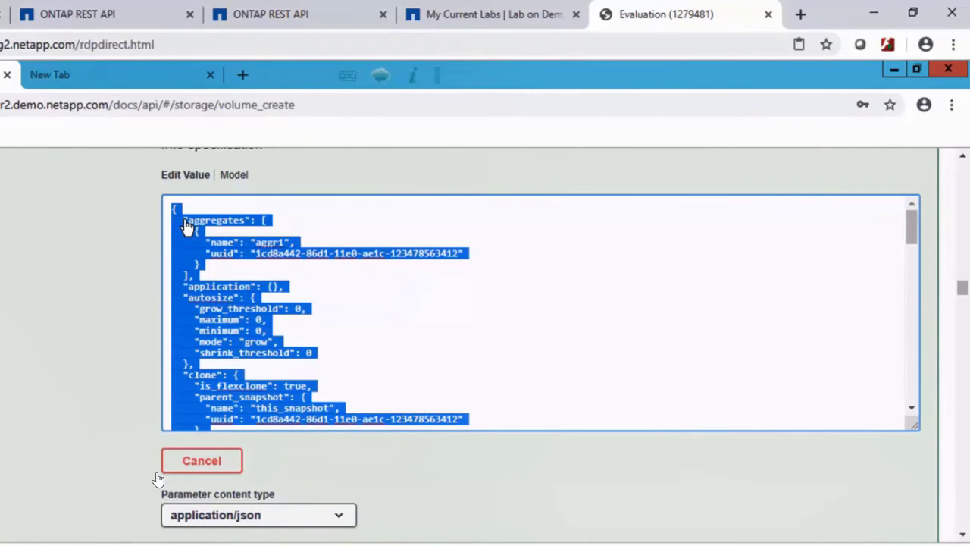
{"action": "type", "text": "{}"}
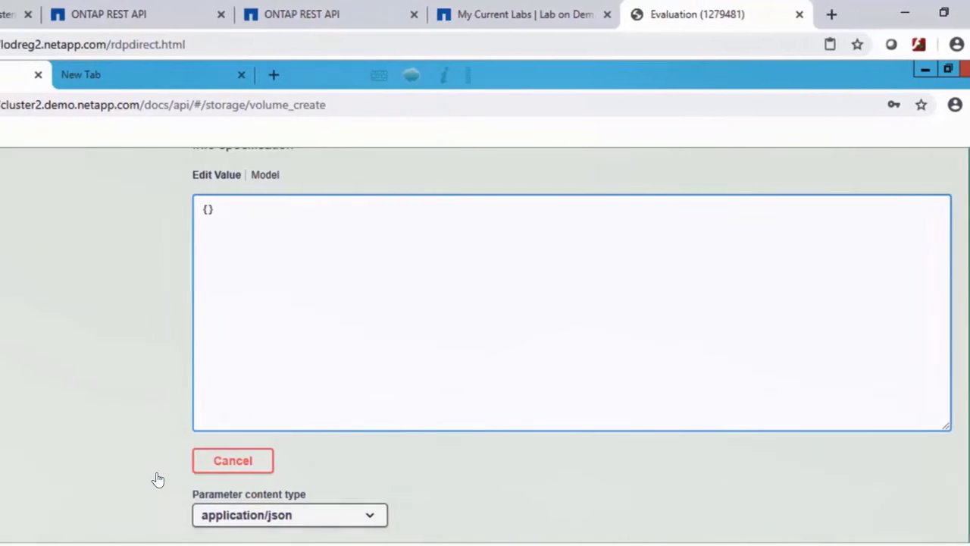
- In Notepad, set the volume name to vol6 and path to /vol6, and copy all the parameters into the braces of the browser's request body
{"action": "key", "text": "alt+Tab"}
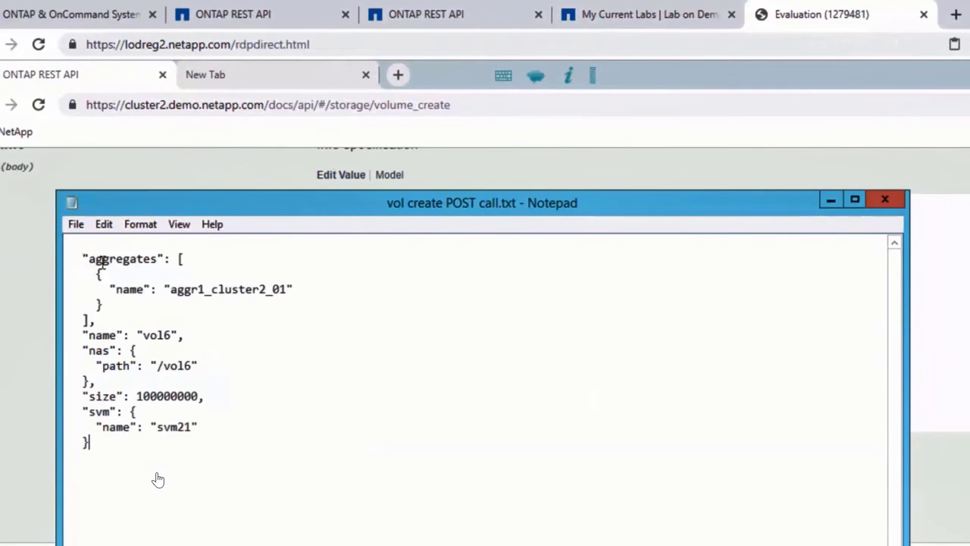
{"action": "left_click_drag", "start_coordinate": [83, 259], "coordinate": [275, 407]}
{"action": "key", "text": "ctrl+c"}
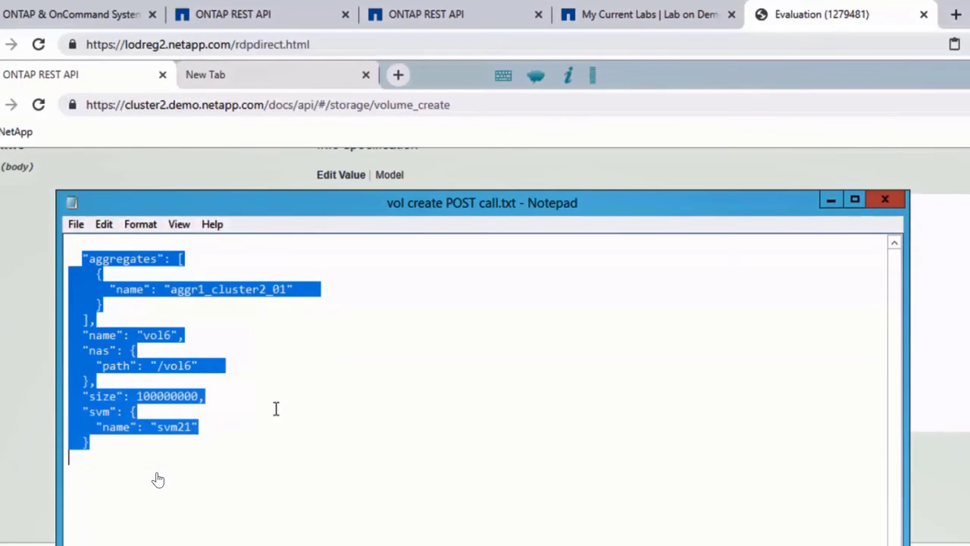
{"action": "left_click", "coordinate": [830, 201]}
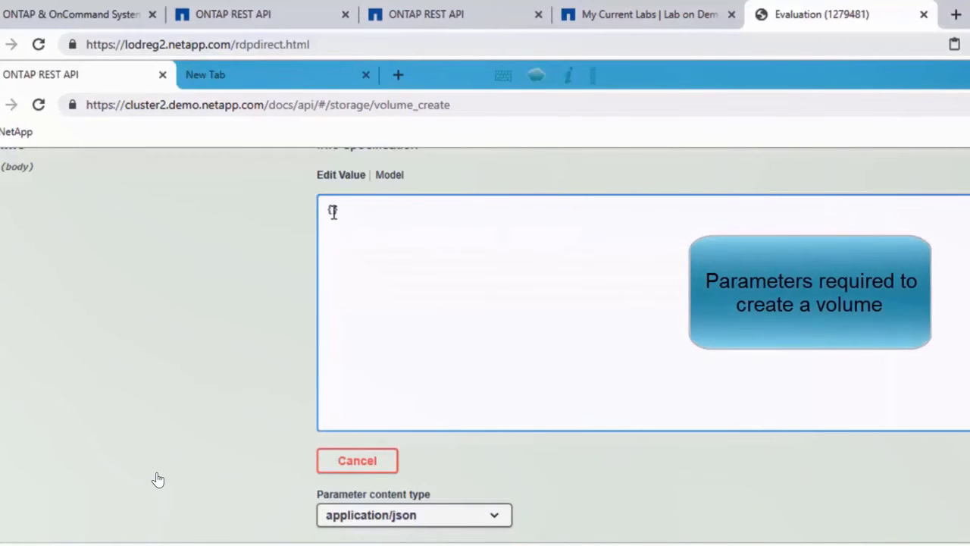
{"action": "key", "text": "ctrl+v"}
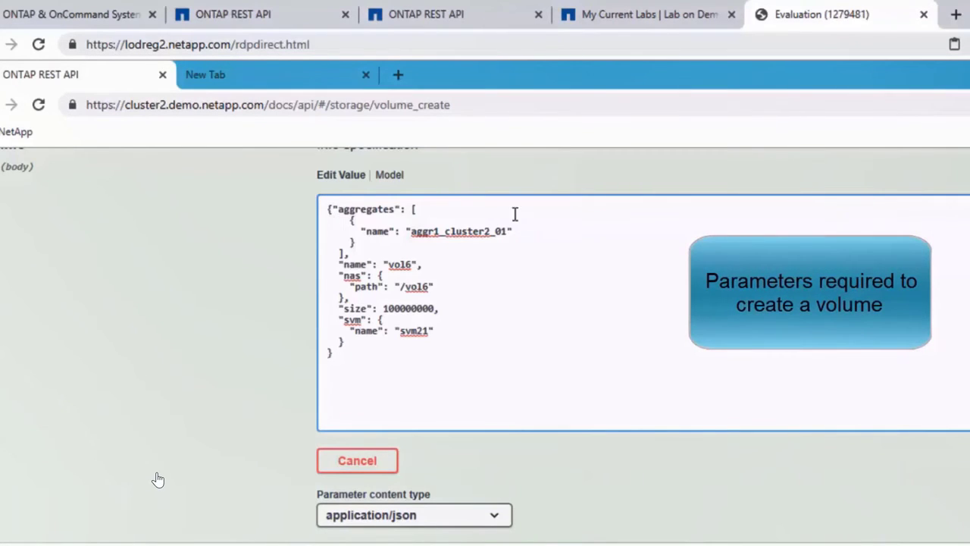
- Set the parameter content type to application/hal+json and execute the volume-creating POST call
{"action": "scroll", "coordinate": [558, 238], "scroll_direction": "down", "scroll_amount": 2}
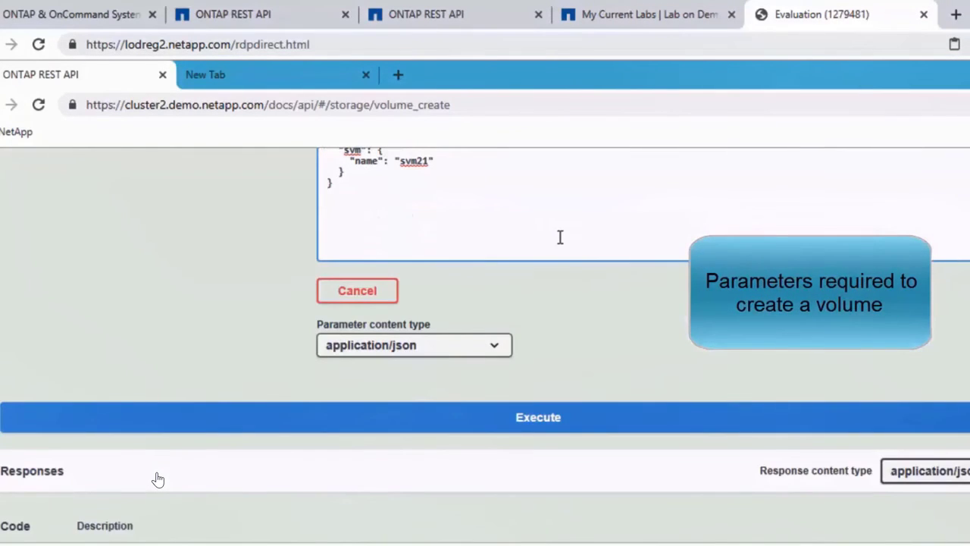
{"action": "left_click", "coordinate": [496, 351]}
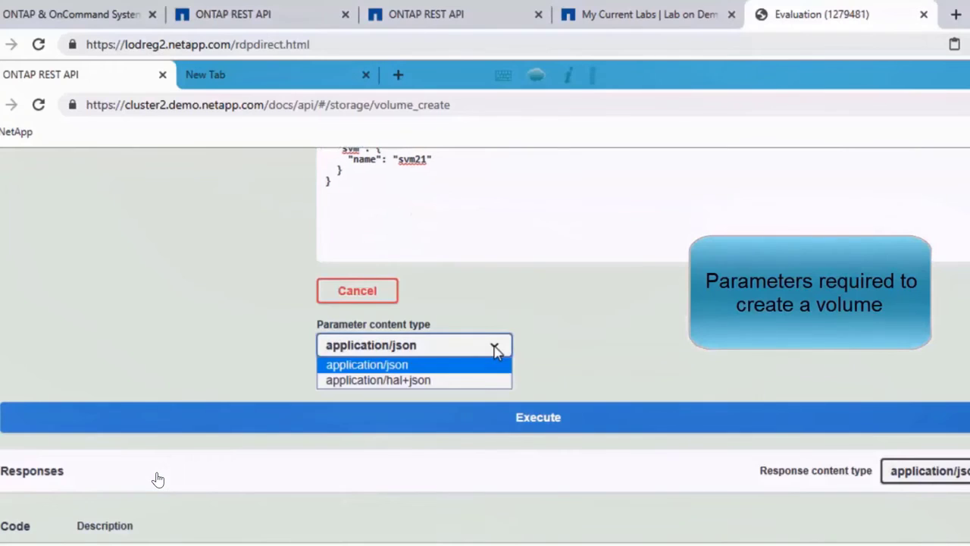
{"action": "left_click", "coordinate": [422, 384]}
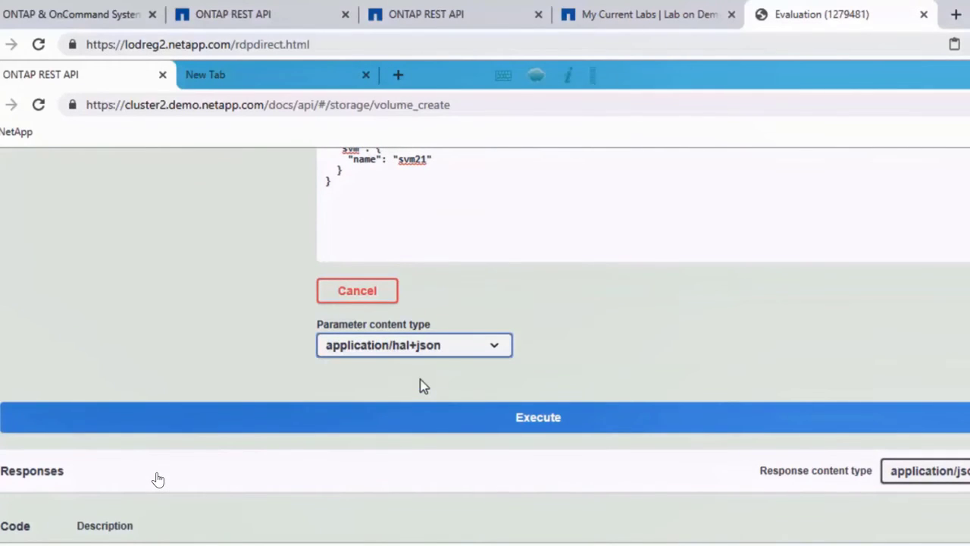
{"action": "left_click", "coordinate": [538, 419]}
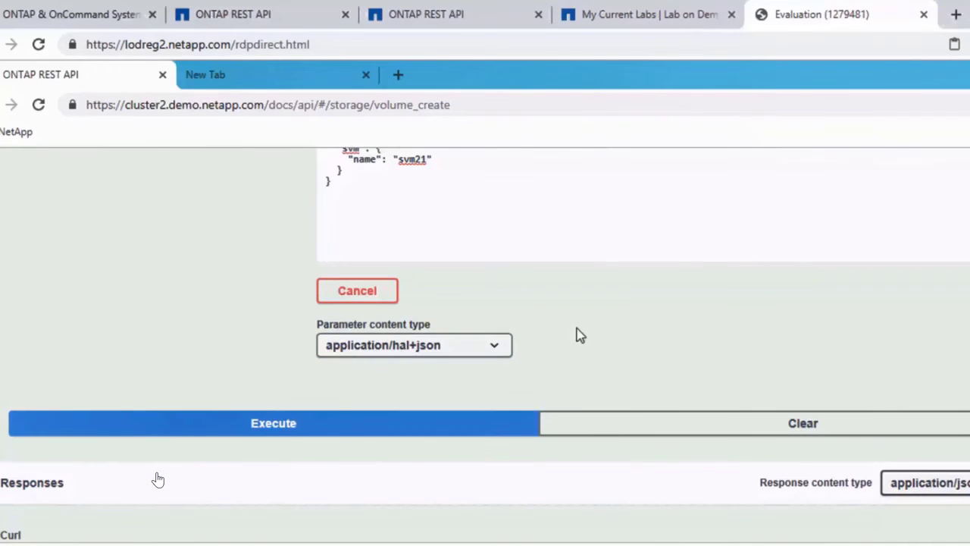
- Examine the generated curl POST command and the job details in the response body
{"action": "scroll", "coordinate": [578, 335], "scroll_direction": "down", "scroll_amount": 2}
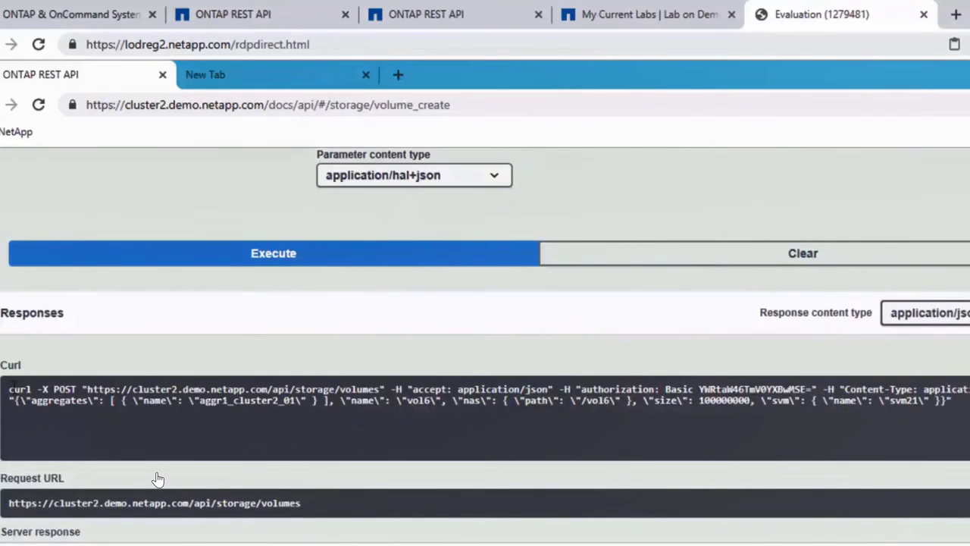
{"action": "left_click_drag", "start_coordinate": [19, 391], "coordinate": [601, 323]}
{"action": "scroll", "coordinate": [600, 323], "scroll_direction": "down", "scroll_amount": 2}
{"action": "scroll", "coordinate": [536, 355], "scroll_direction": "down", "scroll_amount": 2}
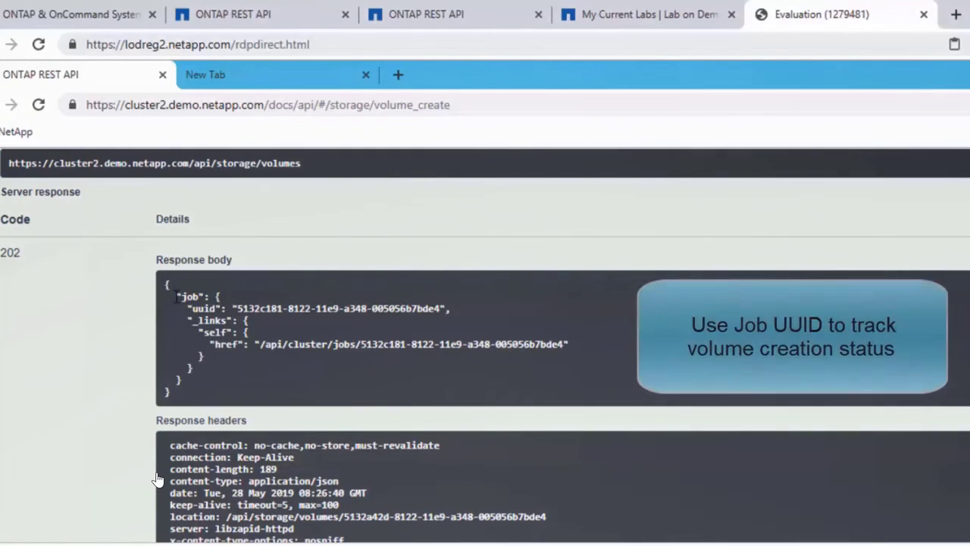
{"action": "left_click_drag", "start_coordinate": [175, 296], "coordinate": [562, 347]}
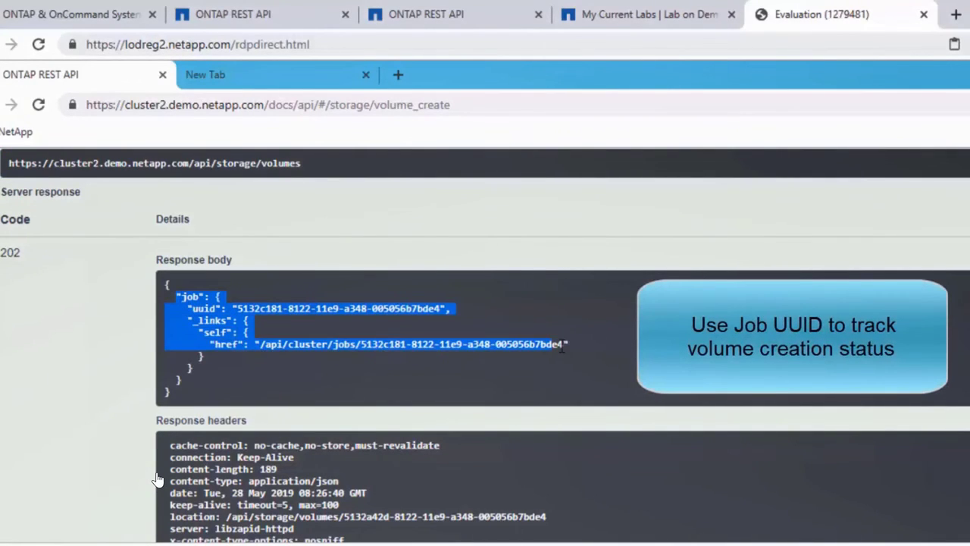
- Copy the job UUID from the response body into the uuid parameter of GET /cluster/jobs/{uuid} and execute that call
{"action": "left_click", "coordinate": [332, 357]}
{"action": "left_click_drag", "start_coordinate": [238, 308], "coordinate": [439, 307]}
{"action": "key", "text": "ctrl+c"}
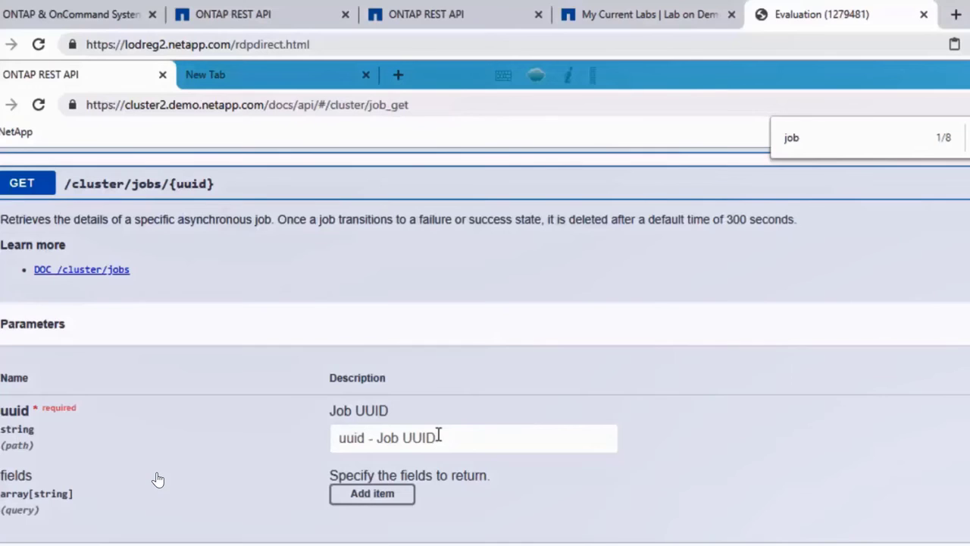
{"action": "left_click", "coordinate": [441, 434]}
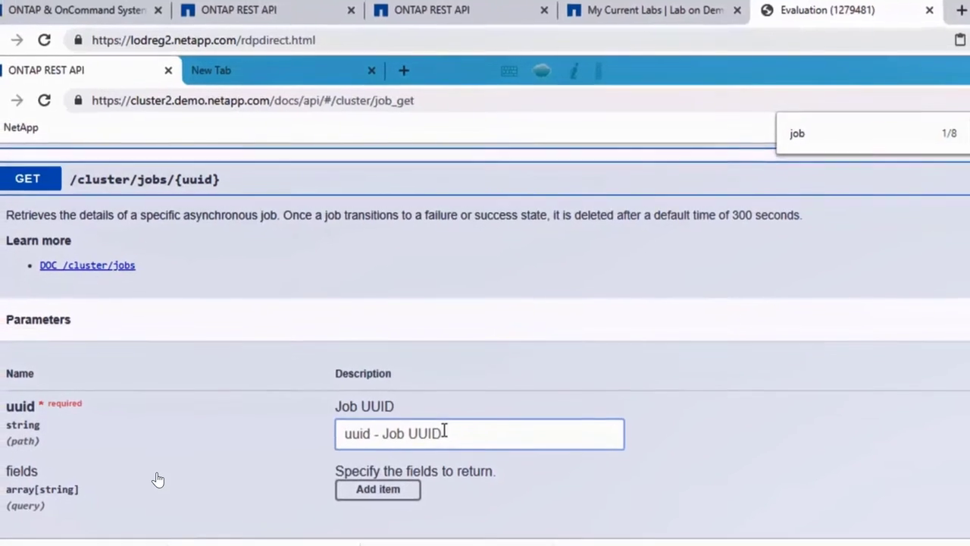
{"action": "key", "text": "ctrl+v"}
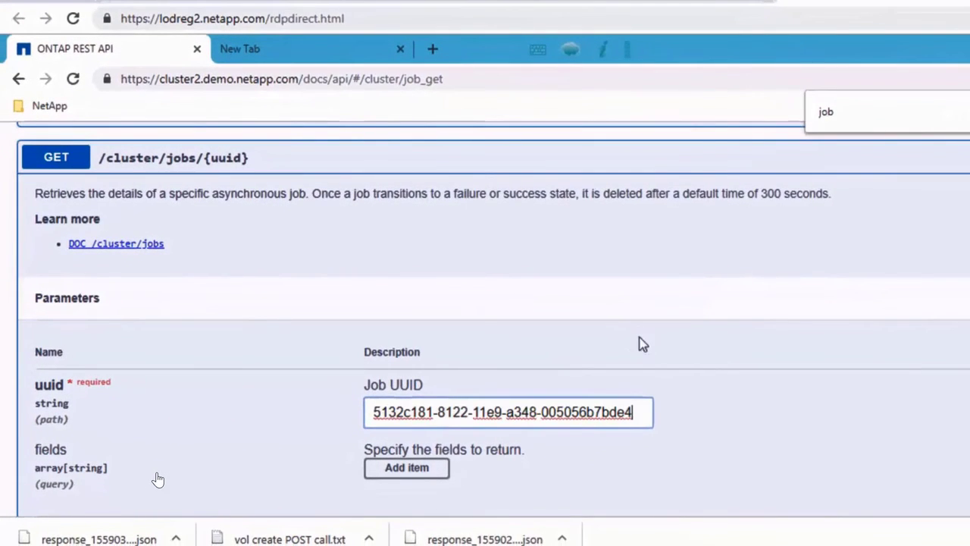
{"action": "scroll", "coordinate": [639, 345], "scroll_direction": "down", "scroll_amount": 2}
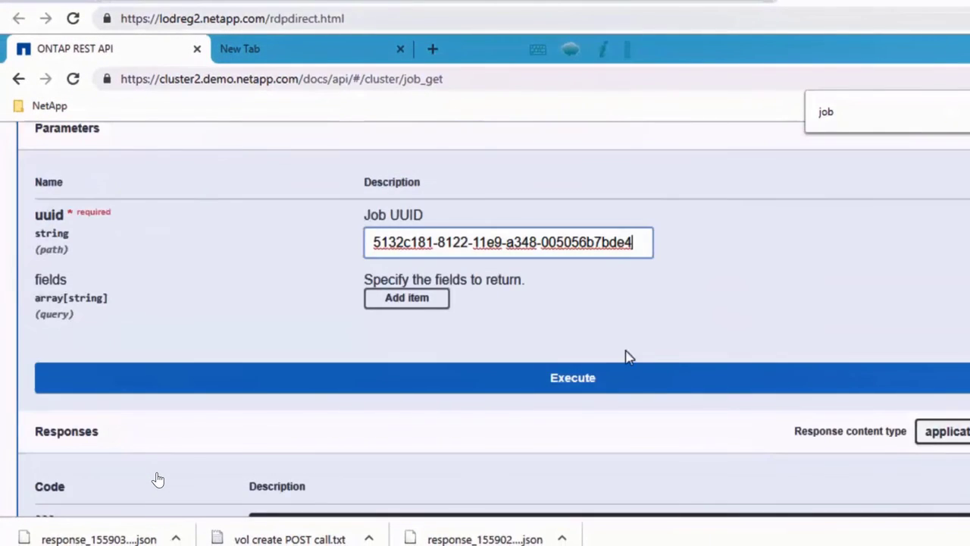
{"action": "left_click", "coordinate": [592, 381]}
- Examine the job call's curl command and response body to check the status of the volume creation
{"action": "scroll", "coordinate": [620, 292], "scroll_direction": "down", "scroll_amount": 2}
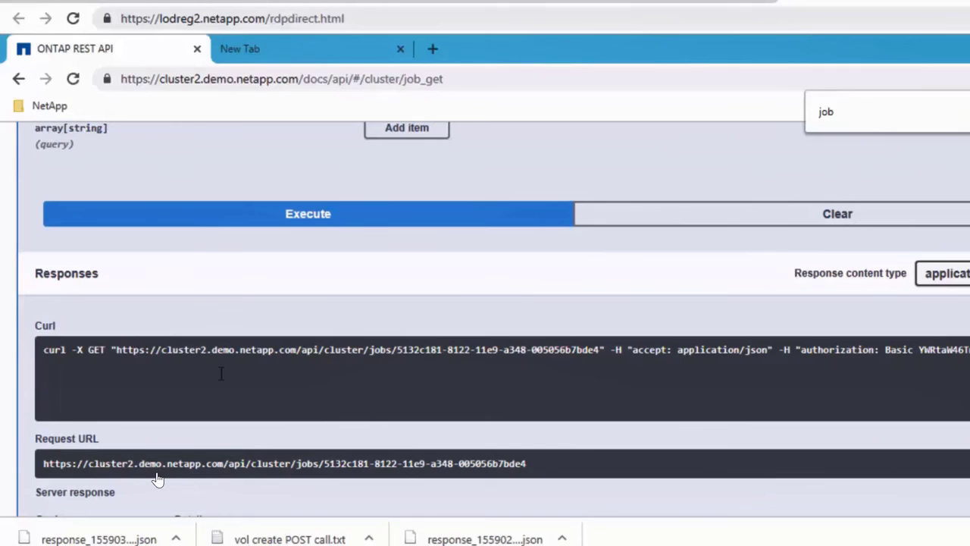
{"action": "scroll", "coordinate": [157, 479], "scroll_direction": "down", "scroll_amount": 4}
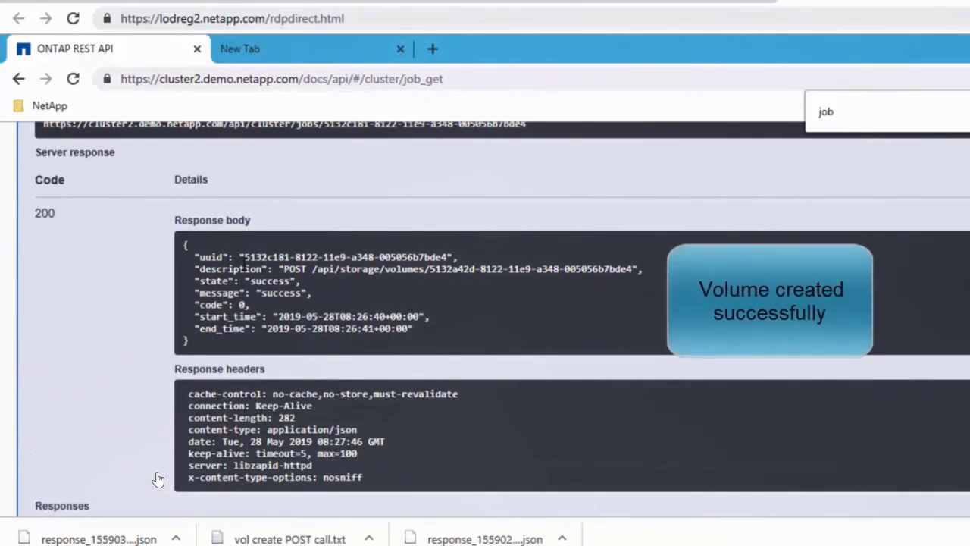
{"action": "left_click_drag", "start_coordinate": [331, 283], "coordinate": [425, 336]}
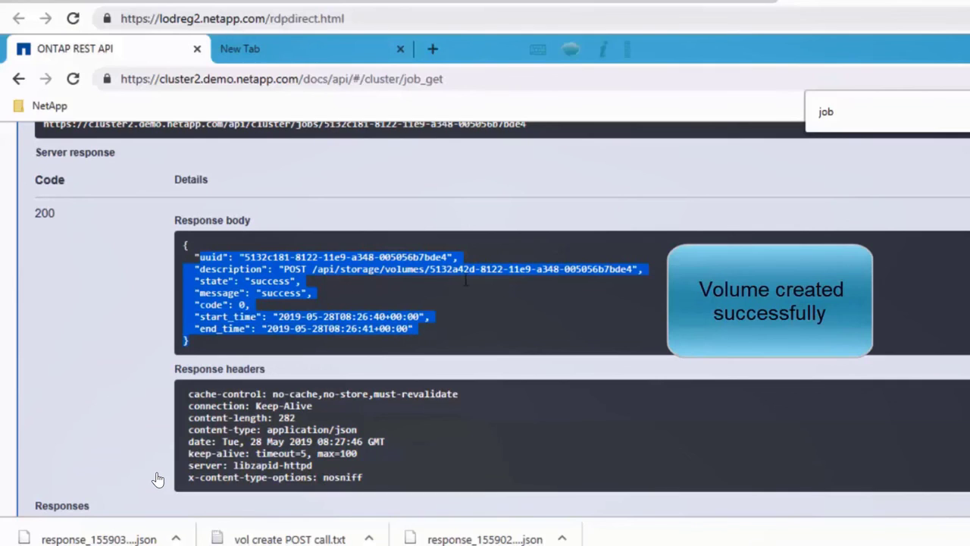